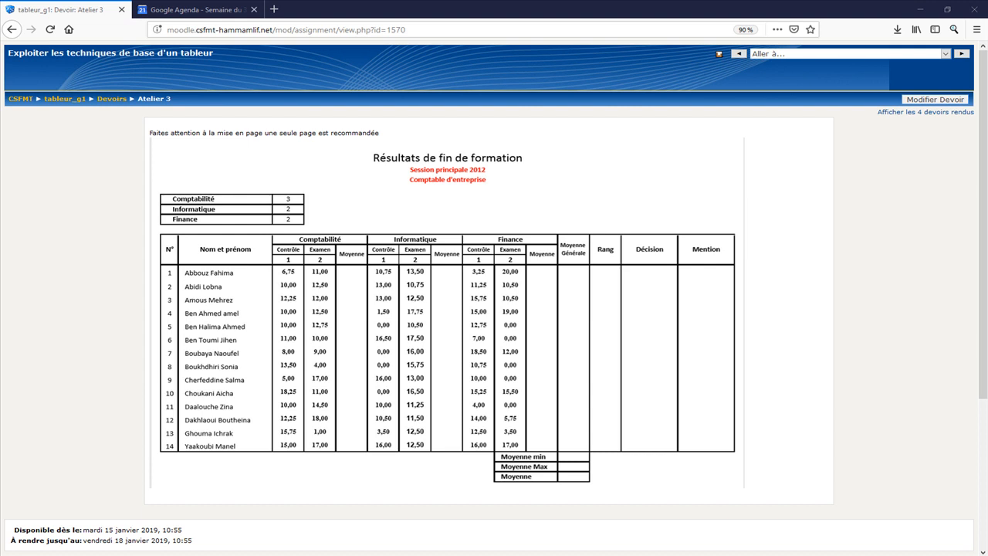
Switch to the Résultats concours workbook in Excel and add a new worksheet named Résultats after Finance
{"action": "mouse_move", "coordinate": [447, 555]}
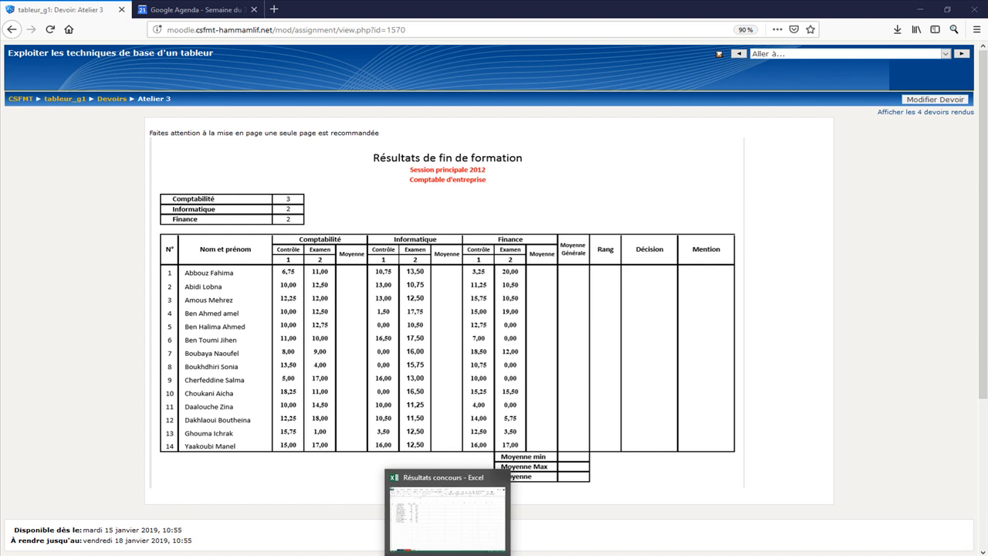
{"action": "left_click", "coordinate": [447, 555]}
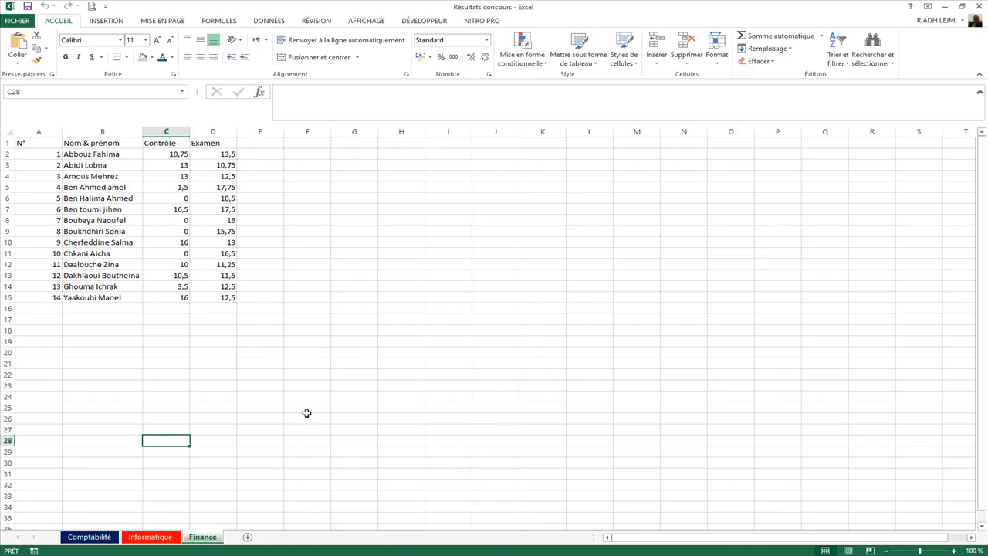
{"action": "left_click", "coordinate": [248, 537]}
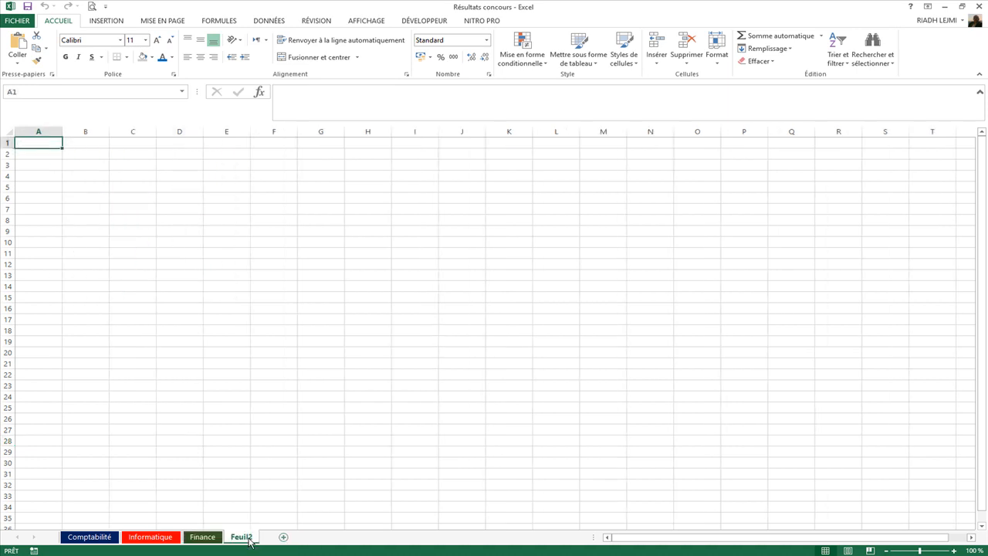
{"action": "double_click", "coordinate": [248, 538]}
{"action": "type", "text": "Résultats"}
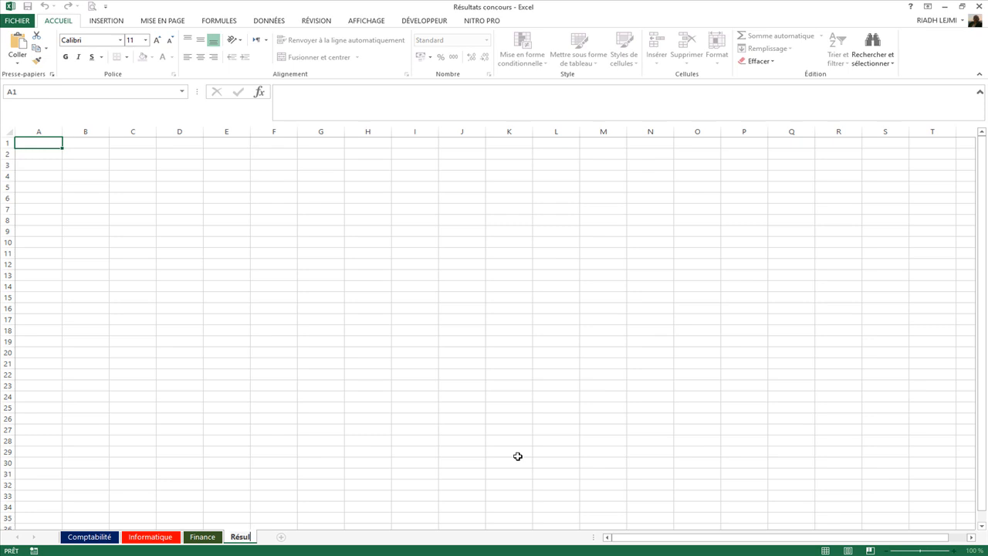
{"action": "left_click", "coordinate": [39, 143]}
Paste the copied picture of the results model into the Résultats sheet and place it around columns K to S, starting at row 13
{"action": "left_click", "coordinate": [43, 176]}
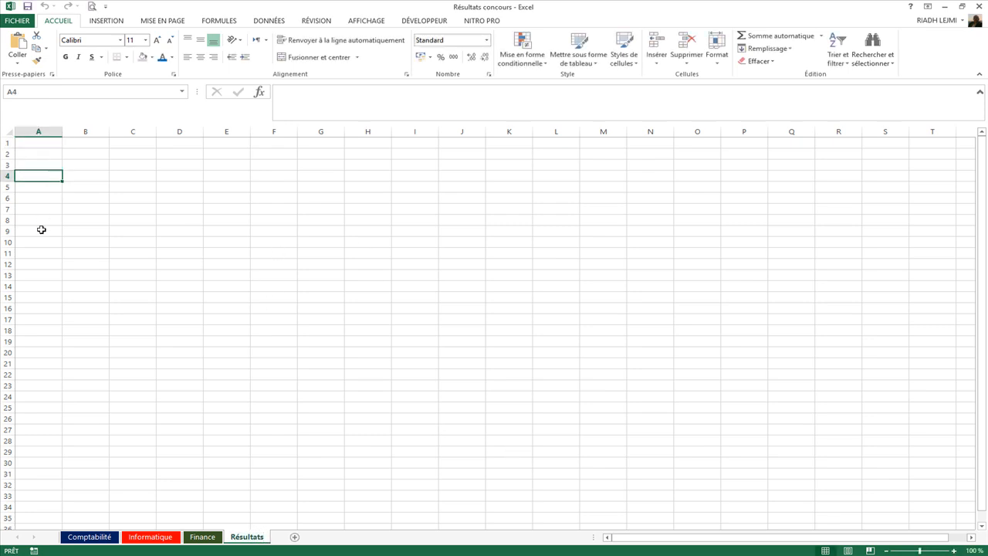
{"action": "right_click", "coordinate": [565, 376]}
{"action": "left_click", "coordinate": [586, 199]}
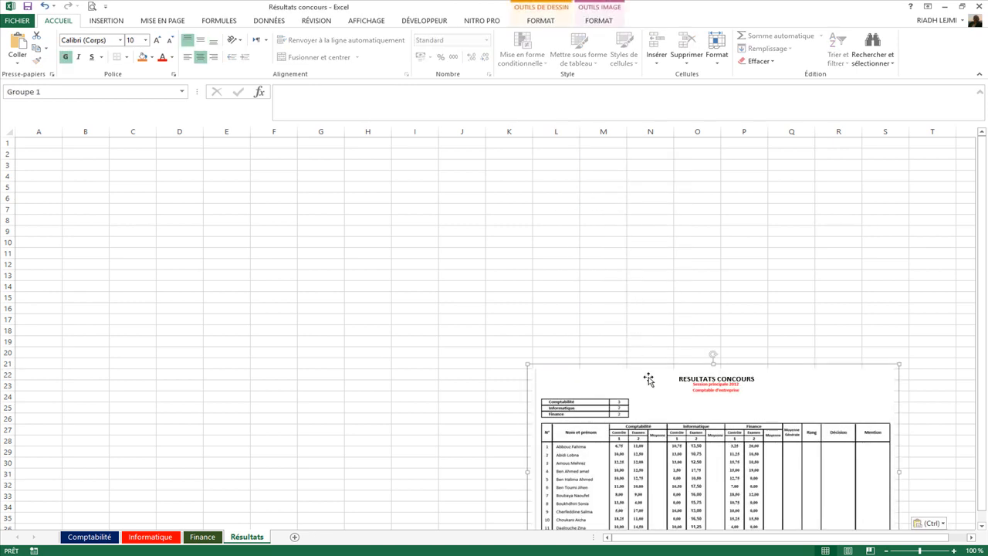
{"action": "left_click_drag", "start_coordinate": [653, 363], "coordinate": [641, 339]}
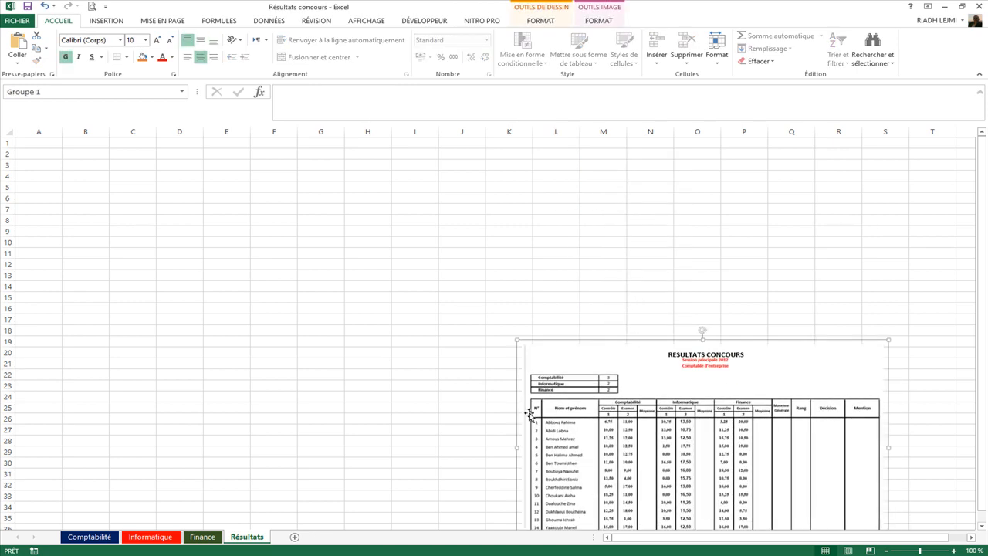
{"action": "left_click_drag", "start_coordinate": [751, 340], "coordinate": [733, 271]}
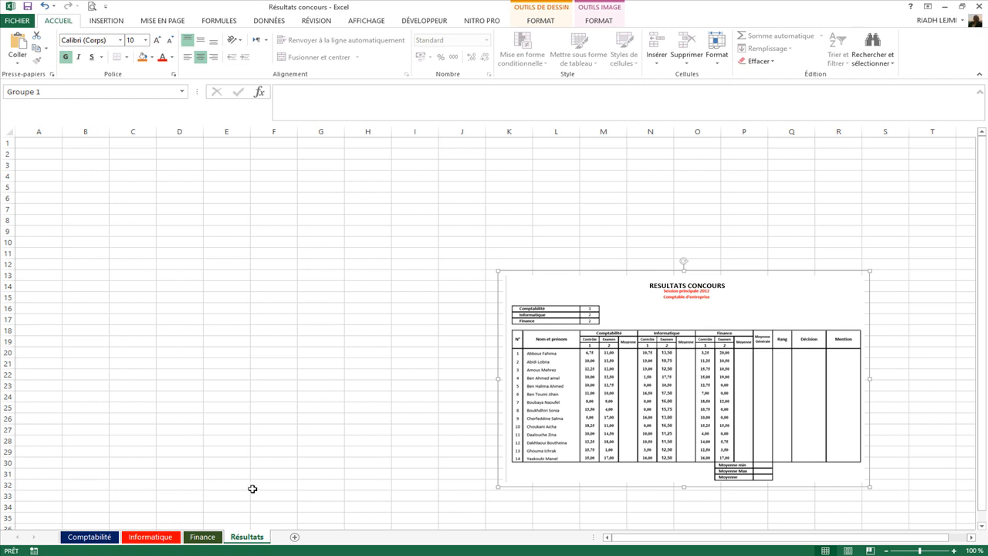
Copy the marks table A1:D17 from the Comptabilité sheet and paste it at A6 of the Résultats sheet
{"action": "left_click", "coordinate": [107, 537]}
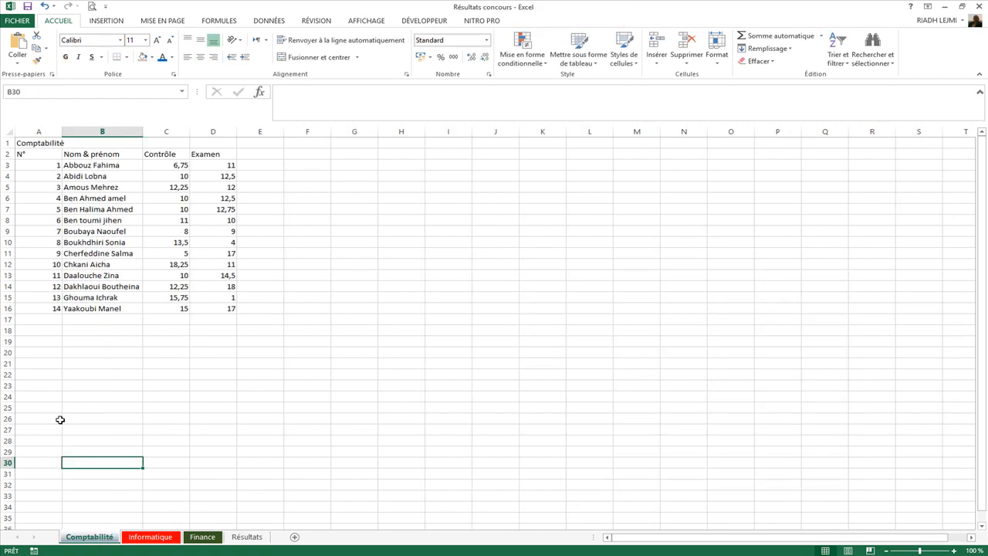
{"action": "left_click", "coordinate": [23, 153]}
{"action": "left_click_drag", "start_coordinate": [23, 154], "coordinate": [209, 311]}
{"action": "left_click_drag", "start_coordinate": [23, 143], "coordinate": [209, 319]}
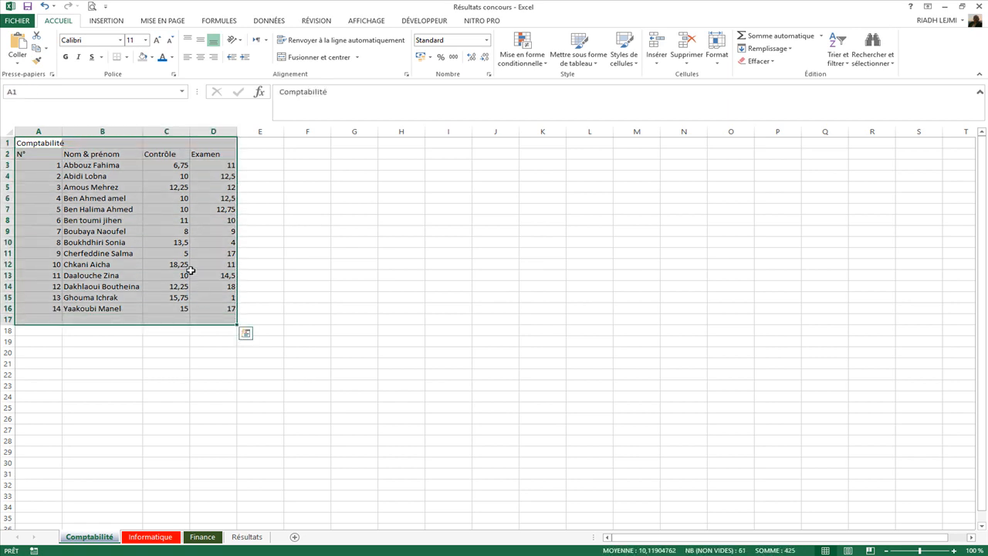
{"action": "key", "text": "ctrl+c"}
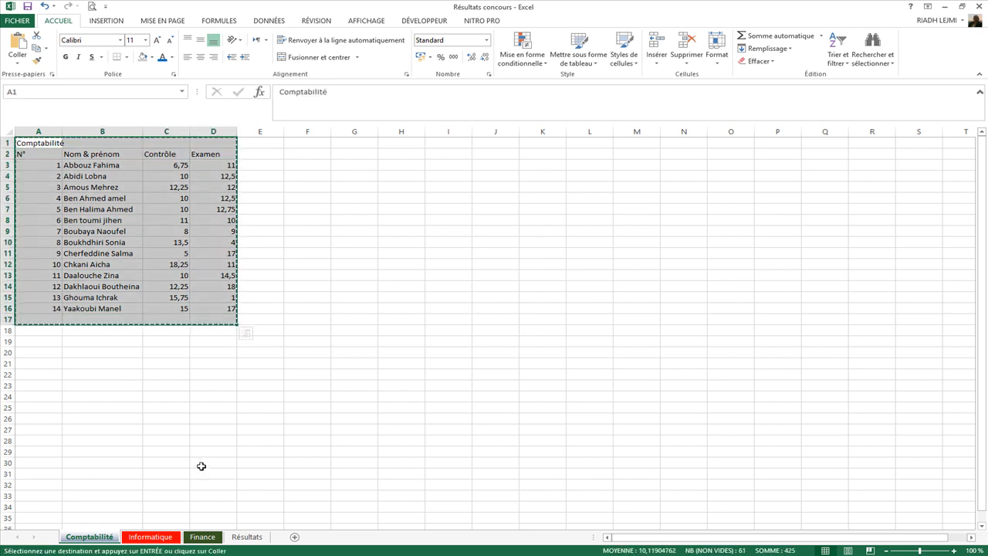
{"action": "left_click", "coordinate": [251, 537]}
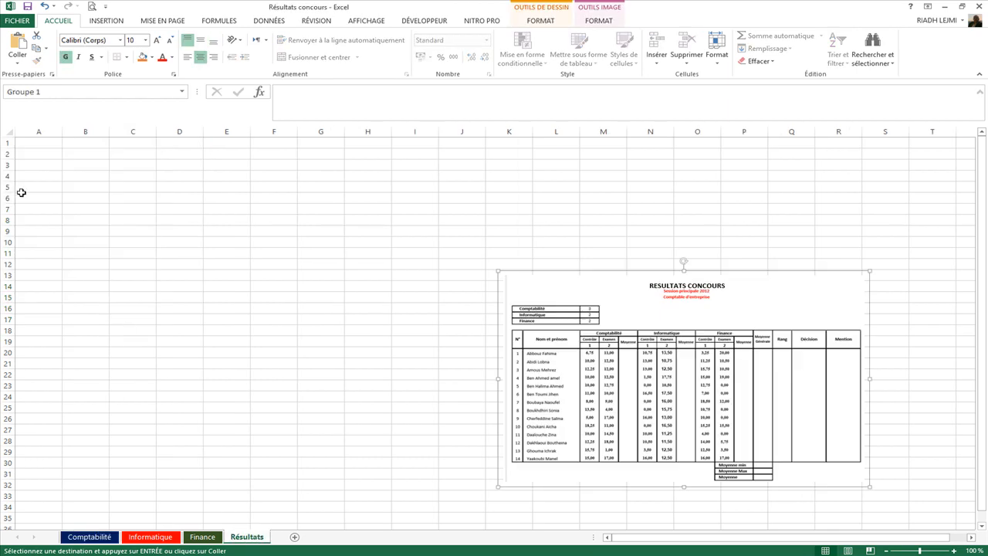
{"action": "left_click", "coordinate": [36, 197]}
{"action": "key", "text": "ctrl+v"}
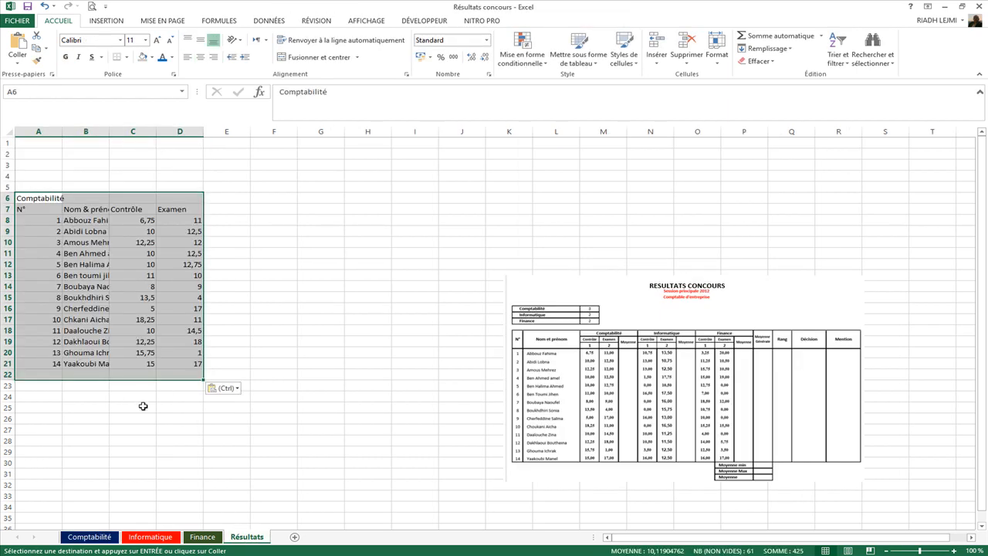
Copy the table A1:D15 from the Informatique sheet into Résultats and align its header row at E7, beside the Comptabilité table
{"action": "left_click", "coordinate": [153, 537]}
{"action": "left_click_drag", "start_coordinate": [62, 144], "coordinate": [224, 297]}
{"action": "right_click", "coordinate": [148, 222]}
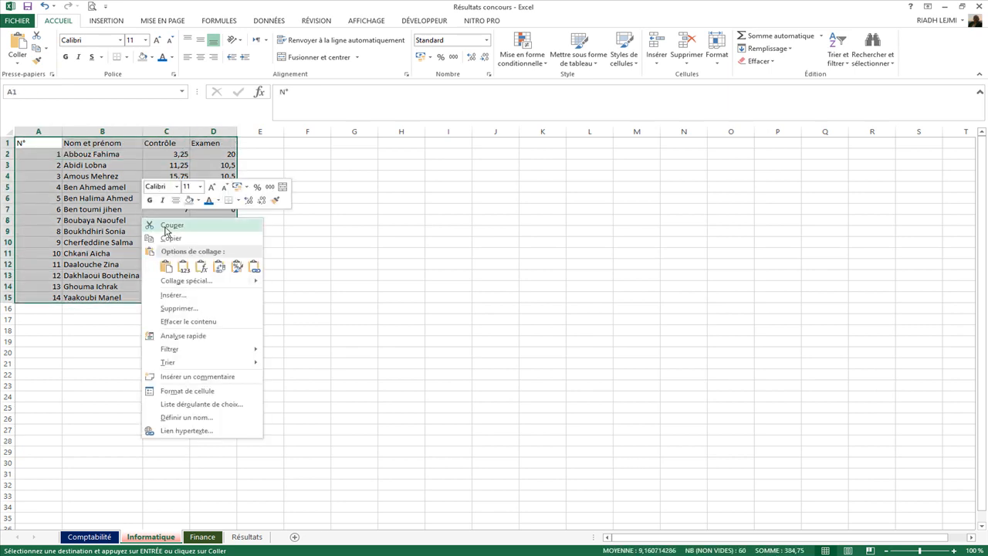
{"action": "left_click", "coordinate": [170, 237]}
{"action": "left_click", "coordinate": [244, 536]}
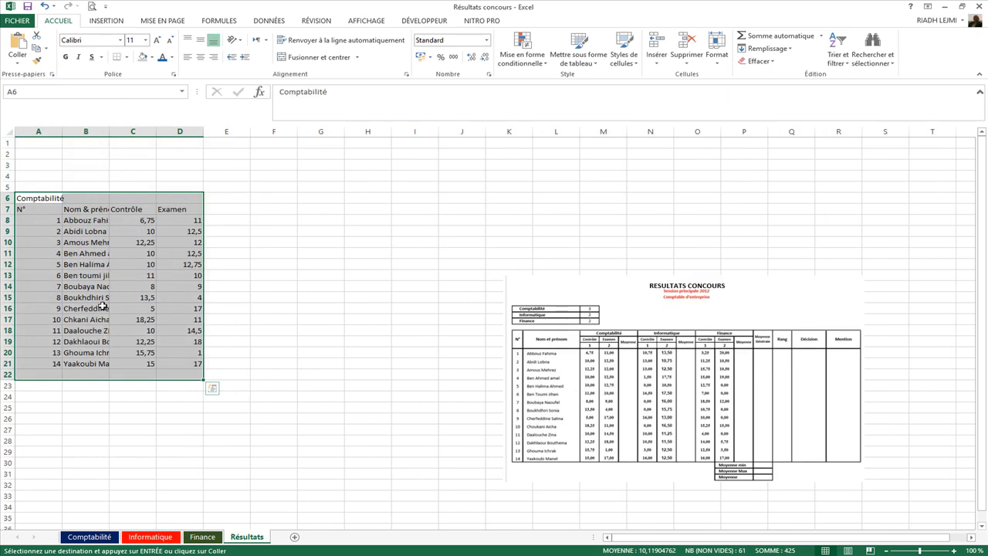
{"action": "right_click", "coordinate": [226, 200]}
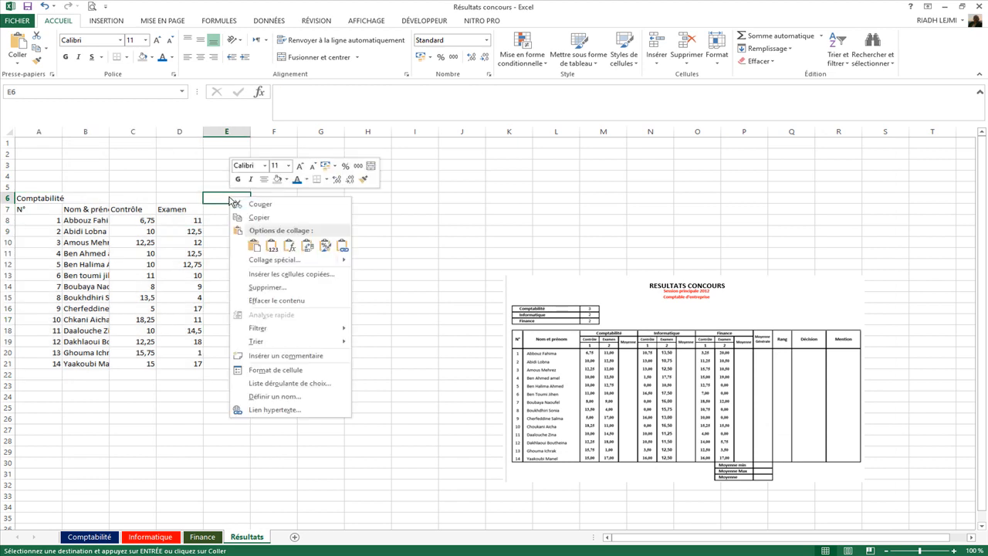
{"action": "left_click", "coordinate": [255, 245]}
{"action": "mouse_move", "coordinate": [266, 363]}
{"action": "left_mouse_down"}
{"action": "mouse_move", "coordinate": [267, 384]}
{"action": "mouse_move", "coordinate": [272, 362]}
{"action": "left_mouse_up"}
Copy the table A1:D15 from the Finance sheet and paste it at I7 of the Résultats sheet
{"action": "left_click", "coordinate": [204, 537]}
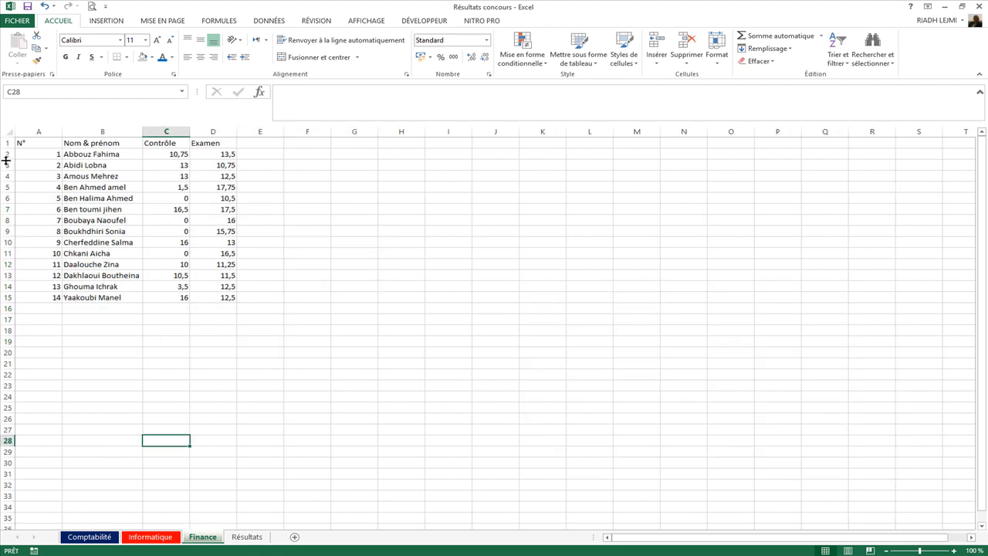
{"action": "left_click_drag", "start_coordinate": [36, 145], "coordinate": [223, 298]}
{"action": "right_click", "coordinate": [123, 218]}
{"action": "left_click", "coordinate": [151, 235]}
{"action": "left_click", "coordinate": [247, 536]}
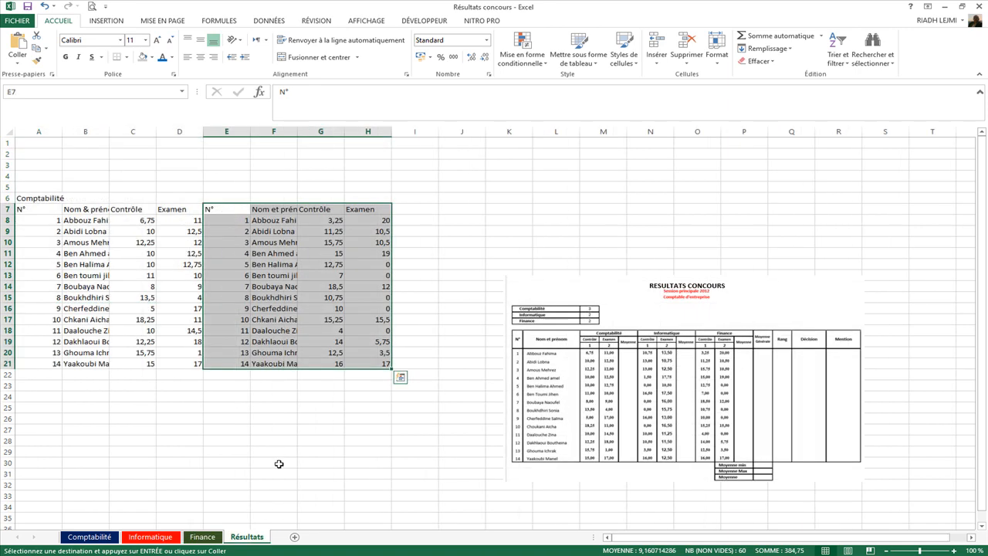
{"action": "left_click", "coordinate": [419, 213]}
{"action": "right_click", "coordinate": [419, 210]}
{"action": "left_click", "coordinate": [446, 256]}
Move the model picture down below the pasted tables, starting around row 23
{"action": "left_click", "coordinate": [619, 287]}
{"action": "left_click", "coordinate": [723, 263]}
{"action": "left_click", "coordinate": [726, 274]}
{"action": "left_click_drag", "start_coordinate": [725, 274], "coordinate": [725, 377]}
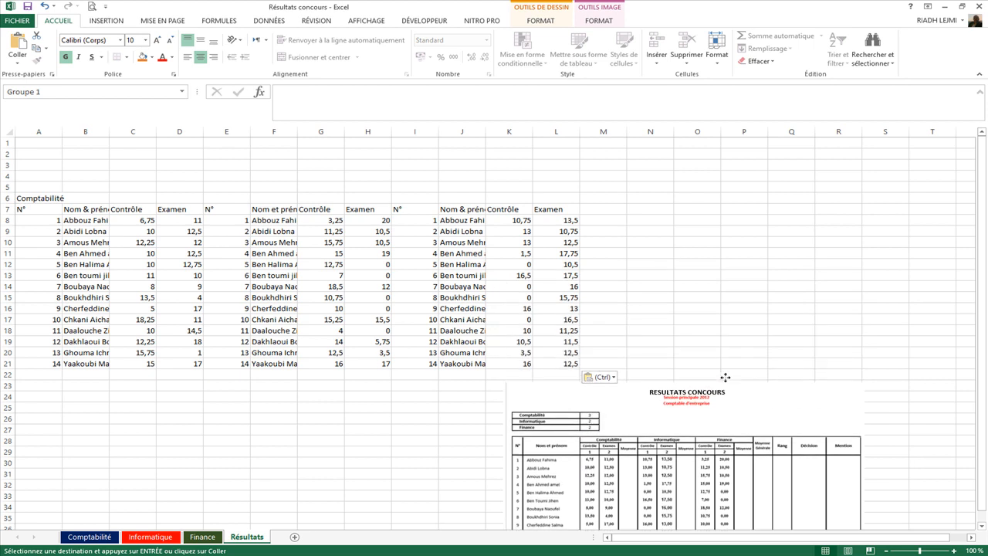
{"action": "left_click", "coordinate": [325, 297]}
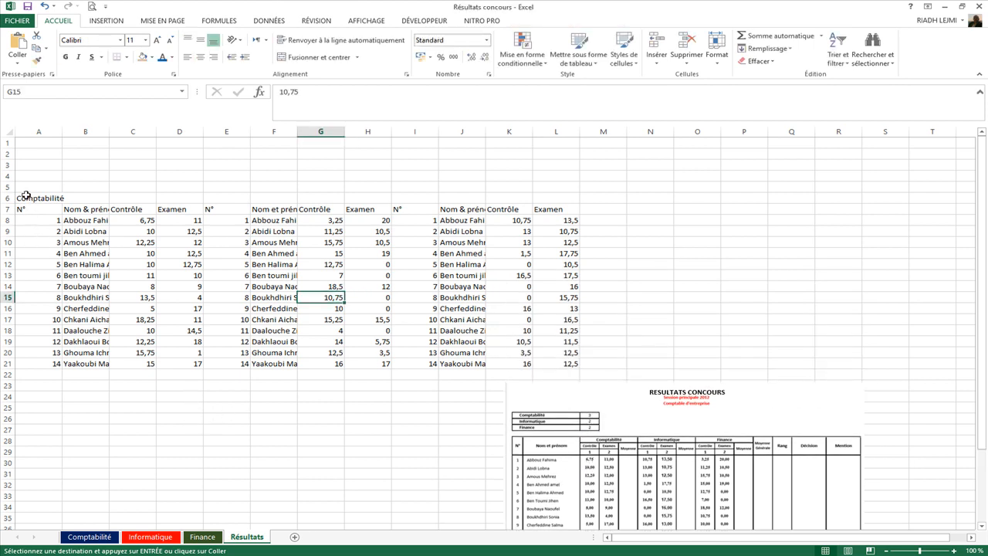
Move the Comptabilité heading to C6 and add the heading Informatique in G6, above the second table's Contrôle column
{"action": "left_click", "coordinate": [20, 196]}
{"action": "left_click_drag", "start_coordinate": [44, 203], "coordinate": [124, 204]}
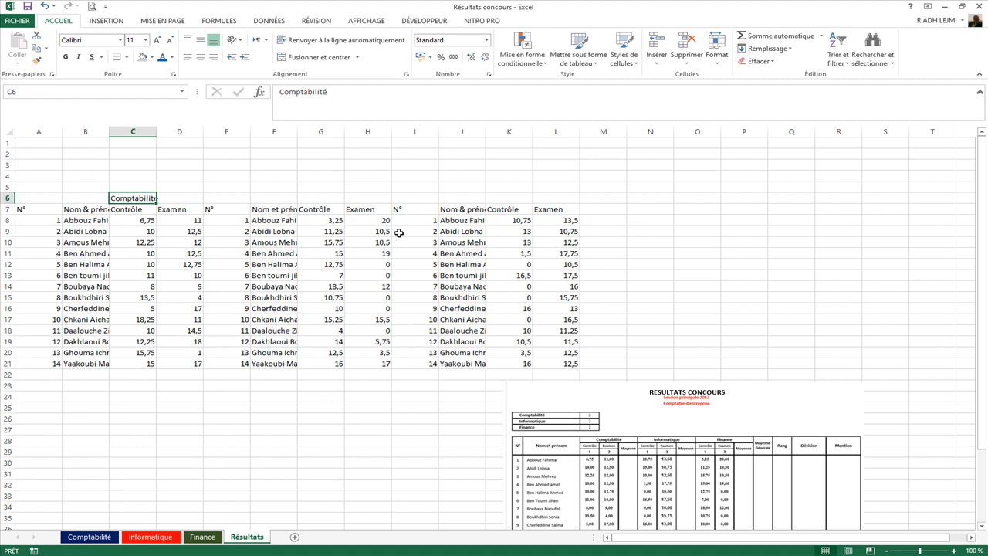
{"action": "left_click", "coordinate": [267, 197]}
{"action": "type", "text": "Informatique"}
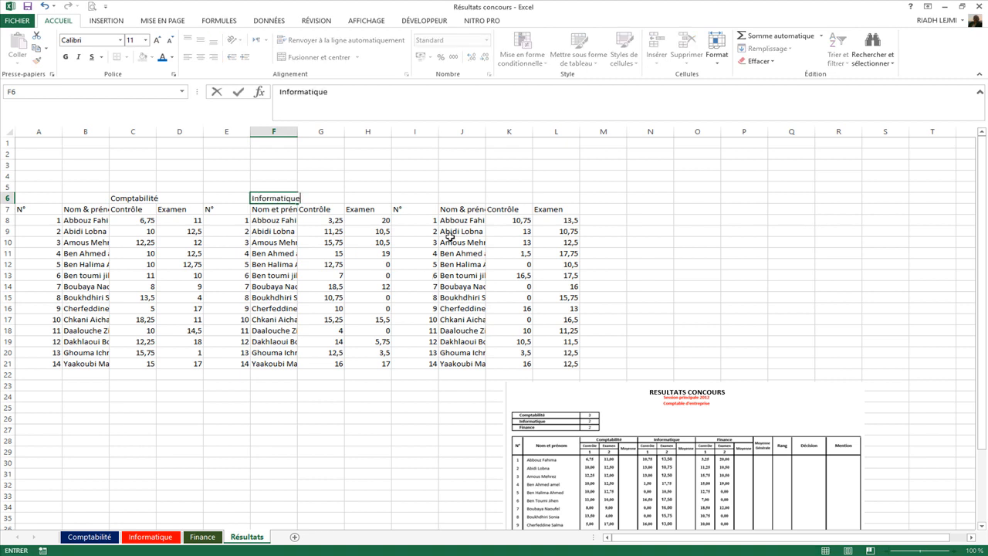
{"action": "left_click", "coordinate": [271, 220]}
{"action": "left_click", "coordinate": [275, 198]}
{"action": "left_click_drag", "start_coordinate": [276, 198], "coordinate": [287, 219]}
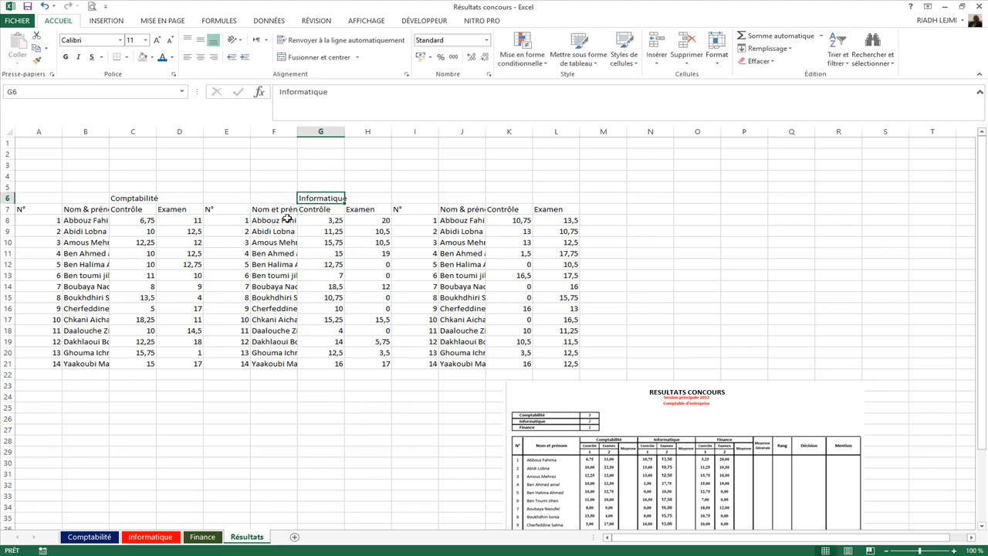
Enter the heading Finnance in K6, above the third table's Contrôle column
{"action": "left_click", "coordinate": [509, 198]}
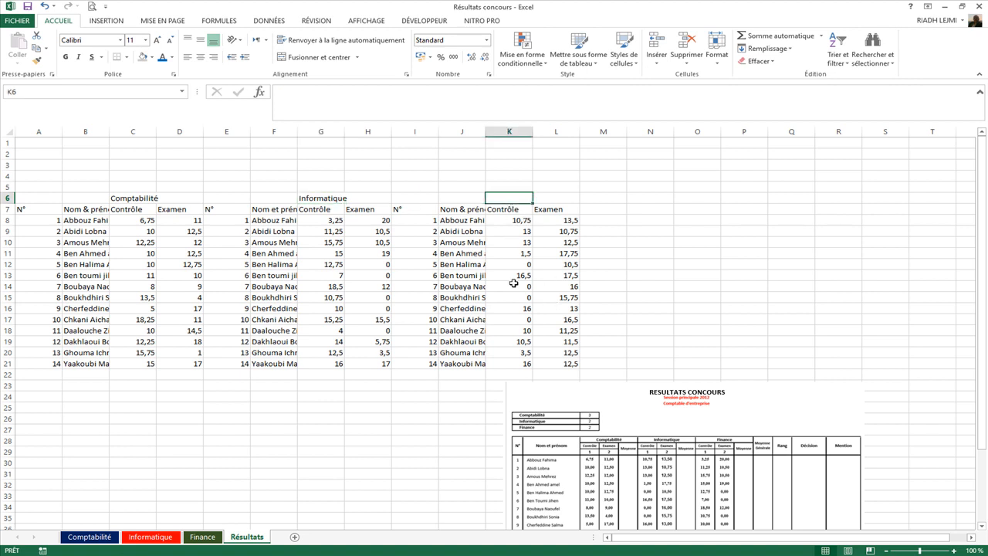
{"action": "type", "text": "Finnance"}
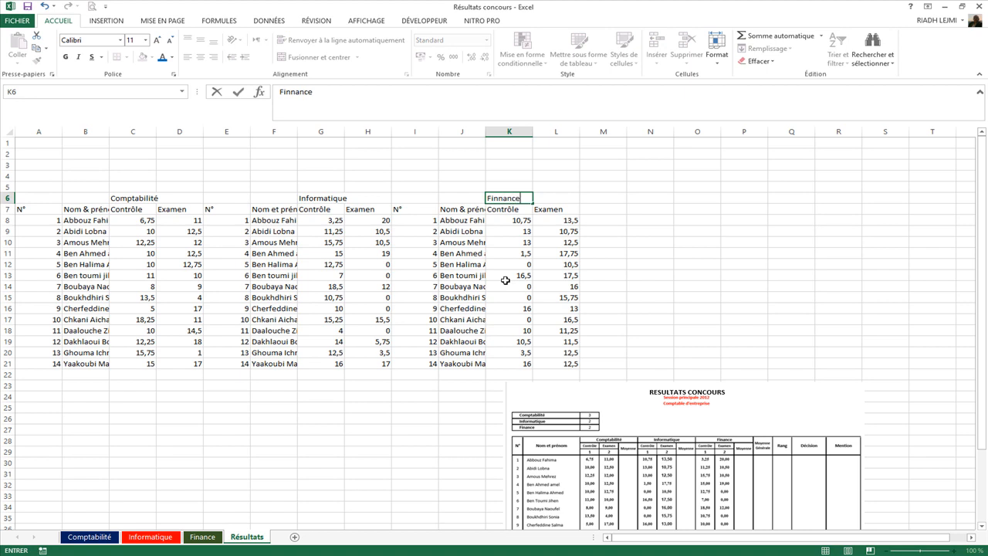
{"action": "left_click", "coordinate": [417, 231]}
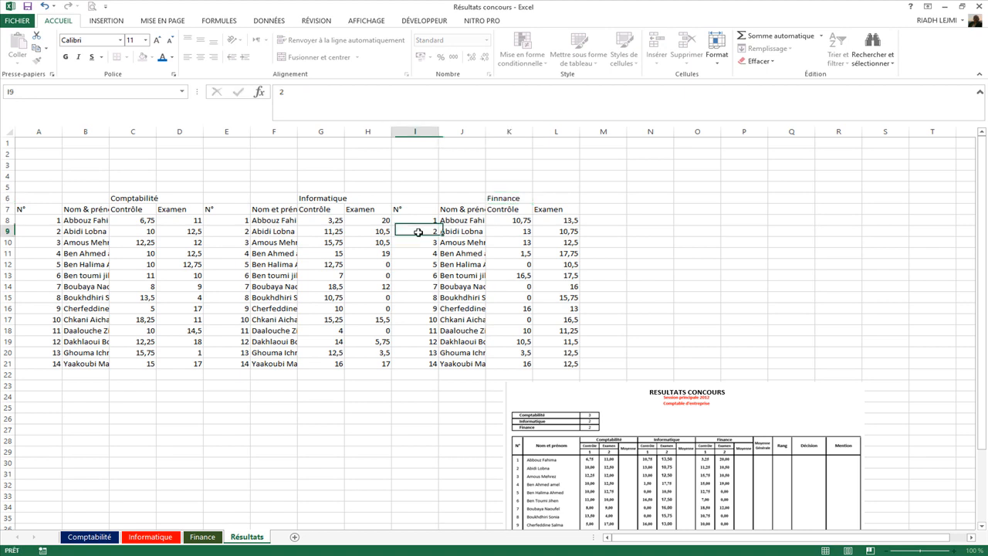
Delete the two repeated name columns, J and F, from the Résultats sheet
{"action": "left_click", "coordinate": [474, 130]}
{"action": "right_click", "coordinate": [474, 130]}
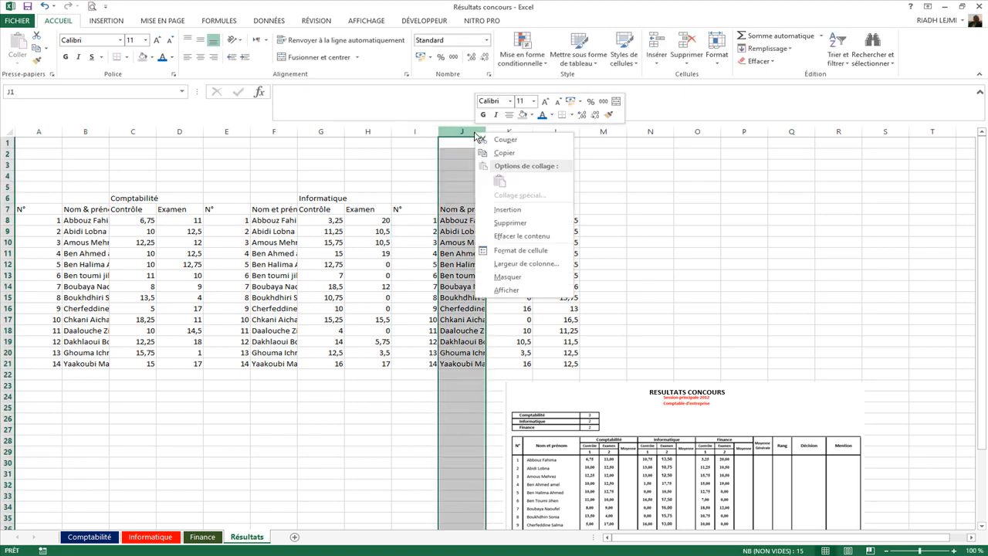
{"action": "left_click", "coordinate": [497, 220]}
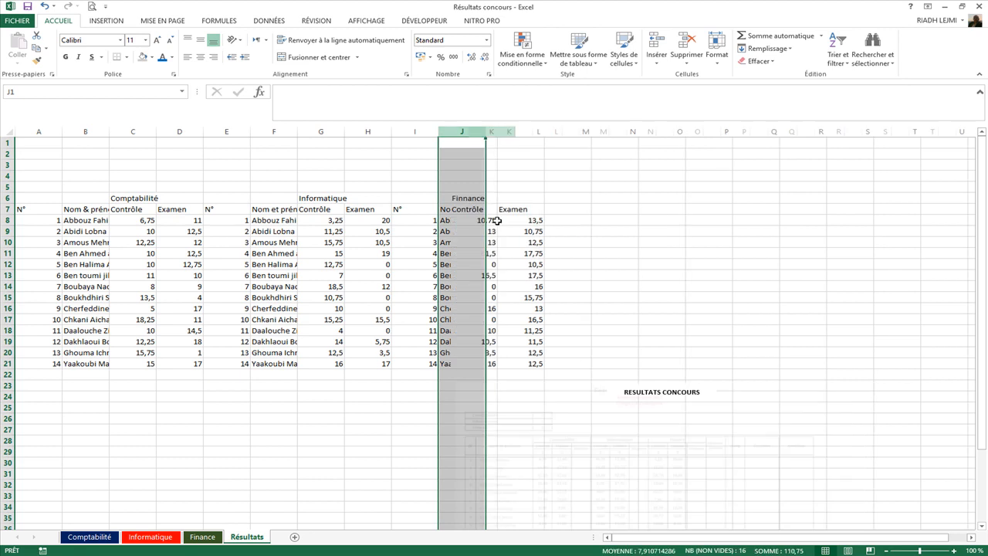
{"action": "left_click", "coordinate": [270, 131]}
{"action": "right_click", "coordinate": [271, 132]}
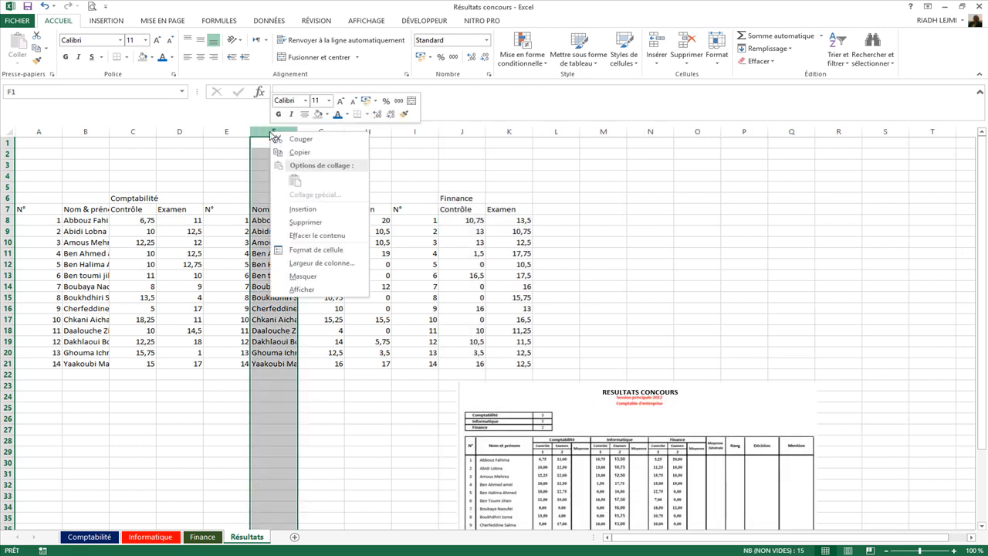
{"action": "left_click", "coordinate": [304, 221]}
{"action": "left_click", "coordinate": [183, 275]}
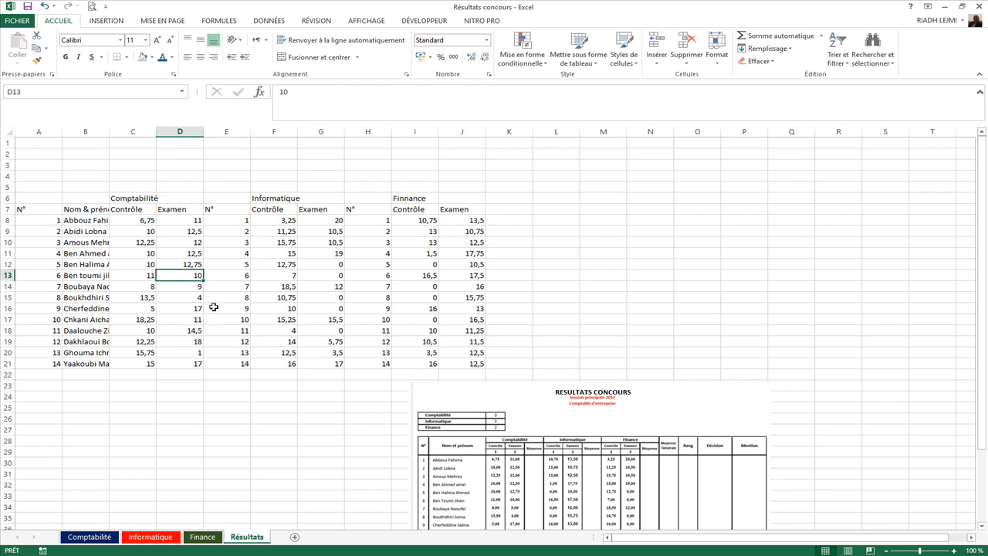
Insert a blank row at row 8, between the column headers and the first student's marks
{"action": "left_click", "coordinate": [8, 220]}
{"action": "right_click", "coordinate": [8, 220]}
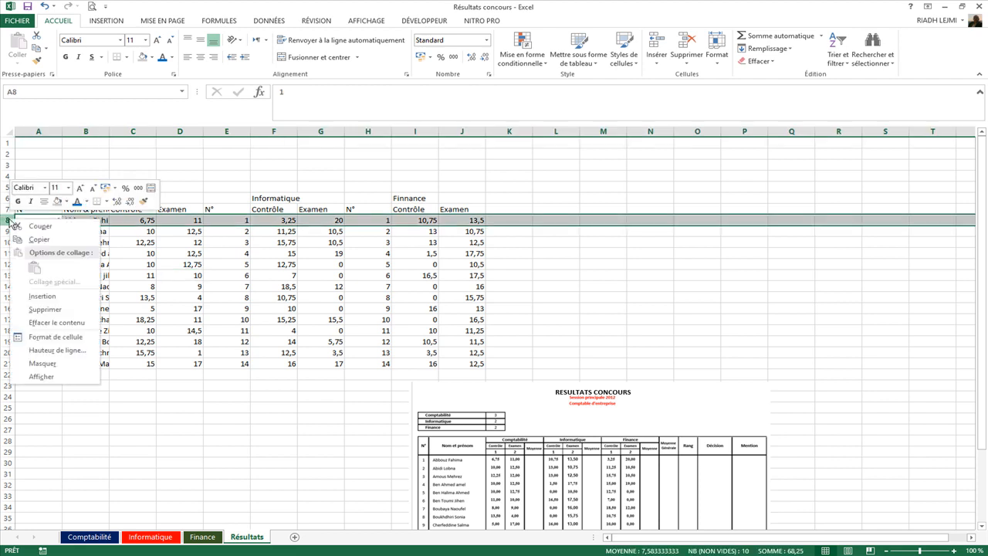
{"action": "left_click", "coordinate": [41, 295]}
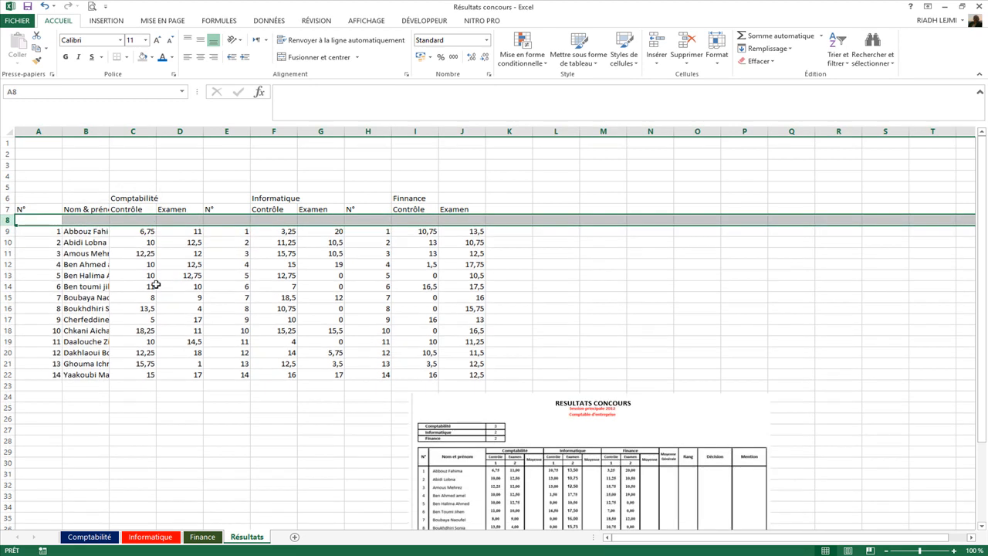
{"action": "left_click", "coordinate": [83, 219]}
{"action": "left_click", "coordinate": [82, 209]}
{"action": "left_click", "coordinate": [166, 229]}
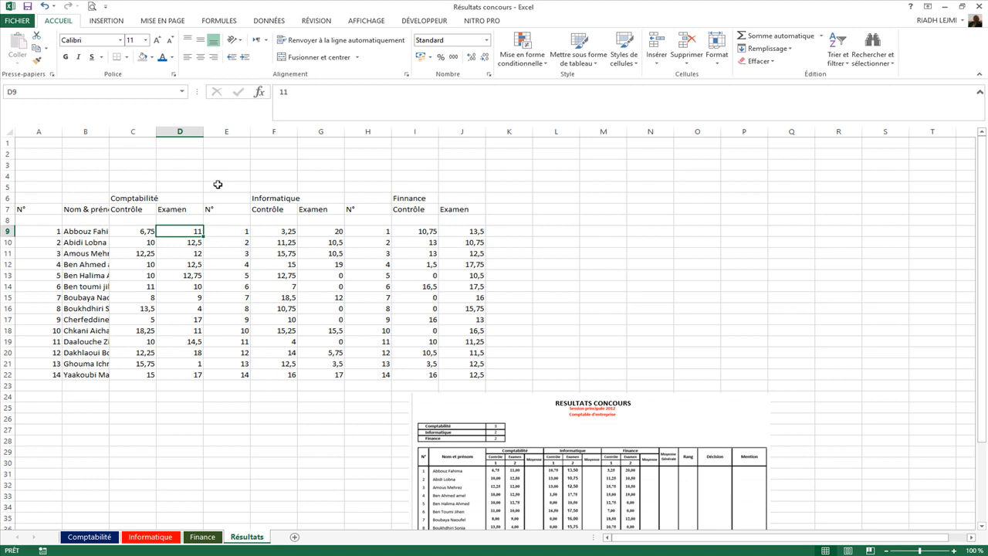
Delete the two repeated N° columns that precede the Informatique and Finnance marks
{"action": "left_click", "coordinate": [136, 211]}
{"action": "left_click", "coordinate": [170, 209]}
{"action": "left_click", "coordinate": [218, 212]}
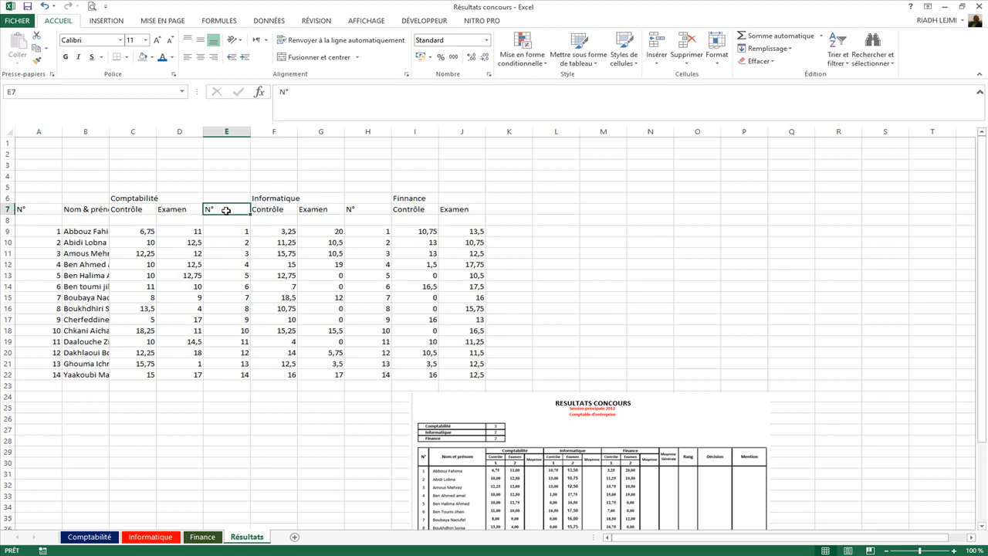
{"action": "right_click", "coordinate": [237, 133]}
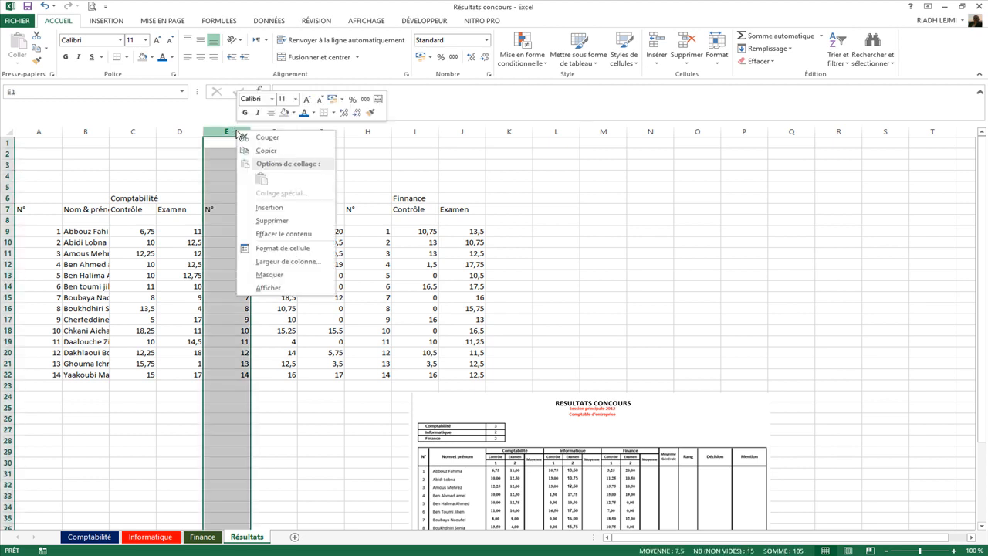
{"action": "left_click", "coordinate": [270, 220]}
{"action": "right_click", "coordinate": [336, 133]}
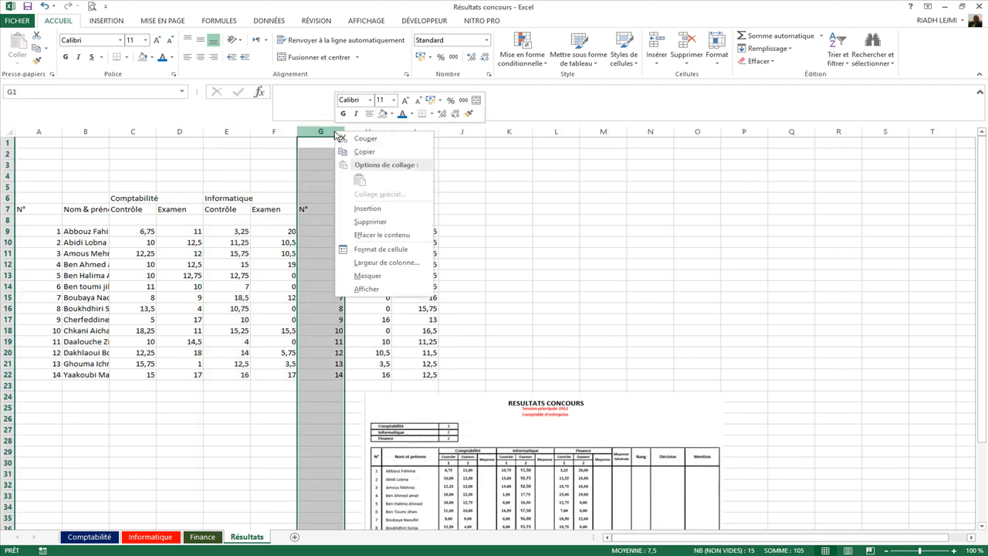
{"action": "left_click", "coordinate": [369, 222]}
{"action": "left_click", "coordinate": [425, 298]}
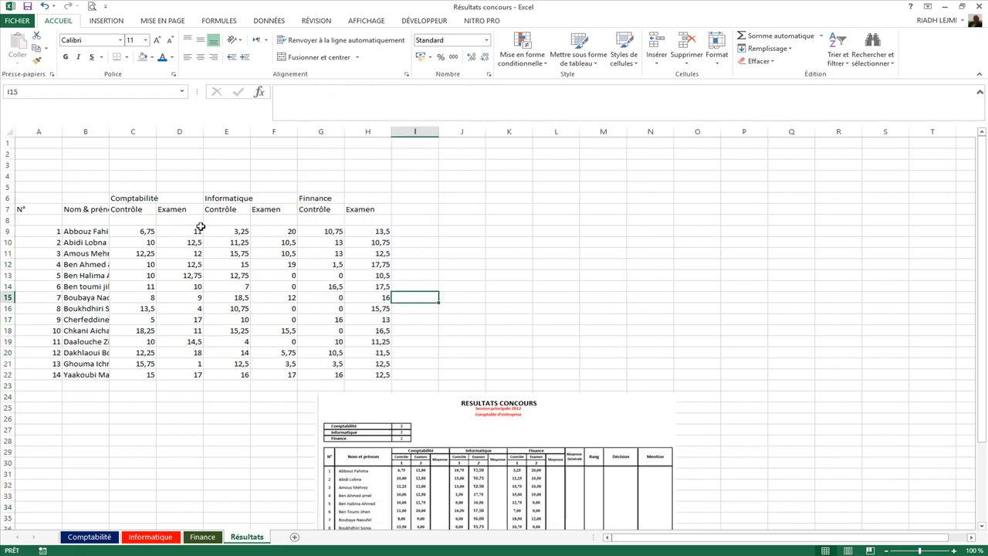
Insert a blank column after the Comptabilité Examen column and another after the Informatique Examen column
{"action": "left_click", "coordinate": [247, 145]}
{"action": "left_click", "coordinate": [232, 131]}
{"action": "right_click", "coordinate": [239, 133]}
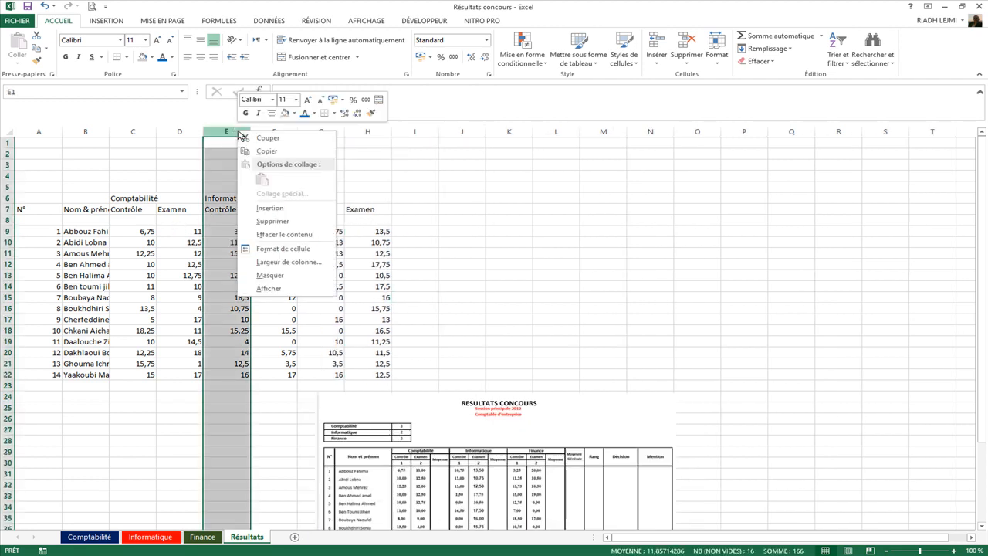
{"action": "left_click", "coordinate": [271, 207]}
{"action": "left_click", "coordinate": [220, 254]}
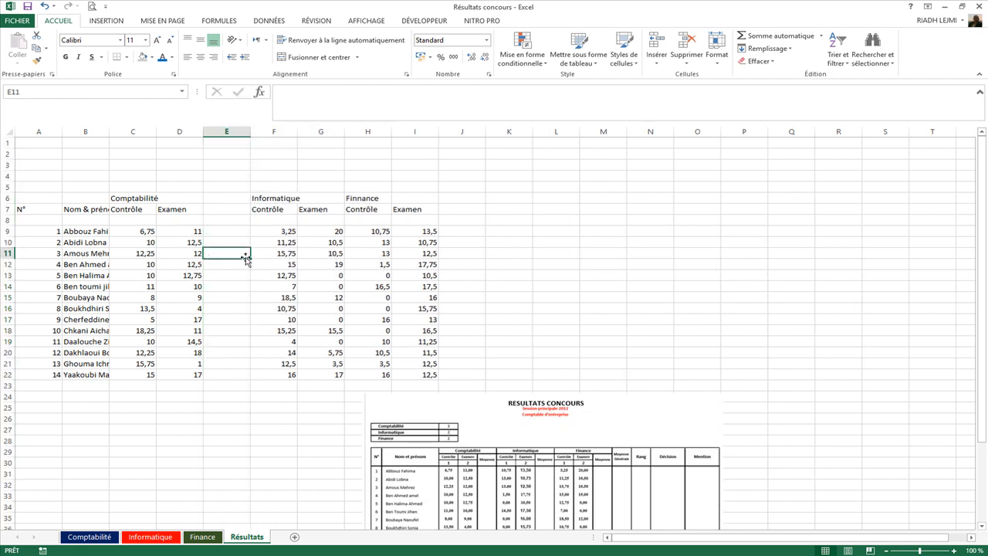
{"action": "left_click", "coordinate": [376, 132]}
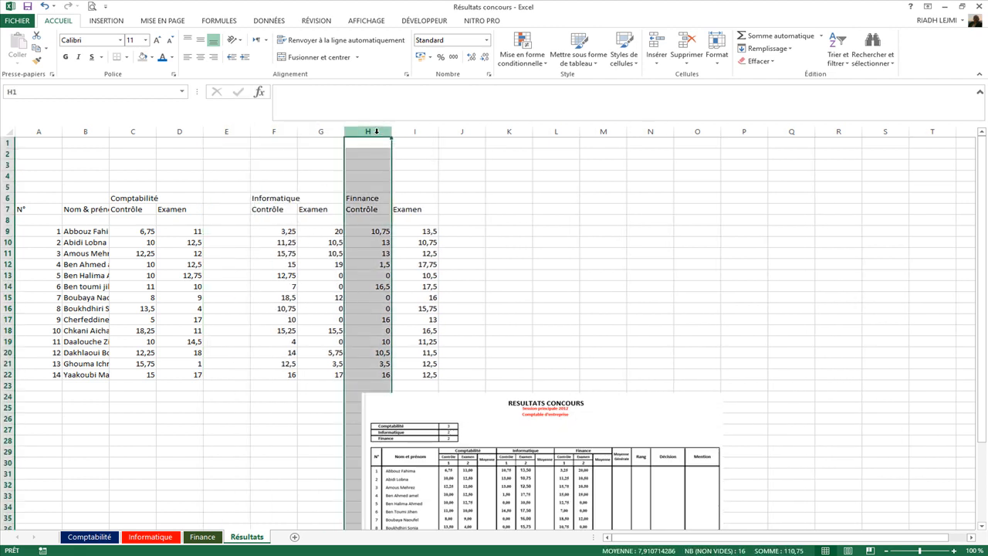
{"action": "right_click", "coordinate": [377, 134]}
{"action": "left_click", "coordinate": [409, 211]}
{"action": "left_click", "coordinate": [374, 275]}
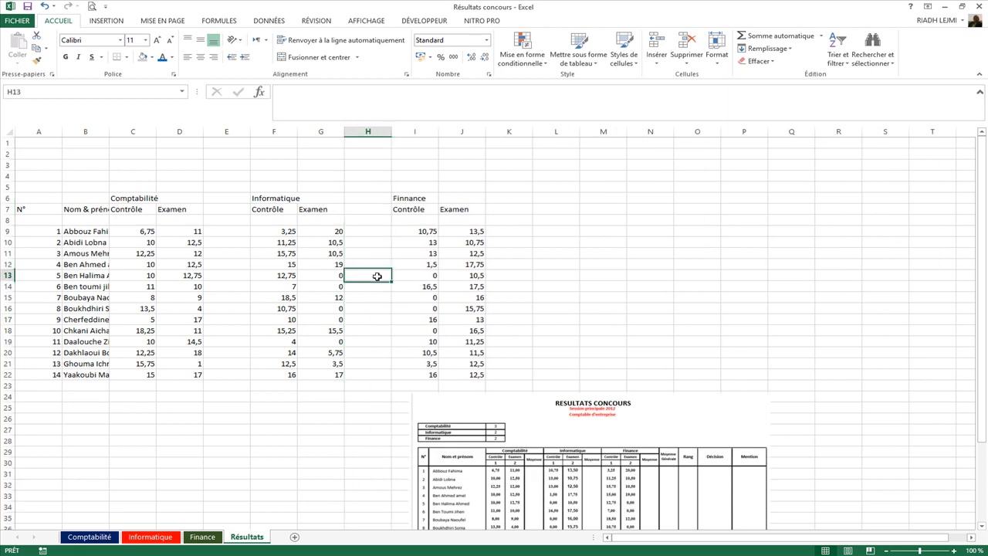
Enter the heading Moyenne in E7 and repeat the Contrôle, Examen, Moyenne headings across row 7 through column K
{"action": "left_click", "coordinate": [145, 231]}
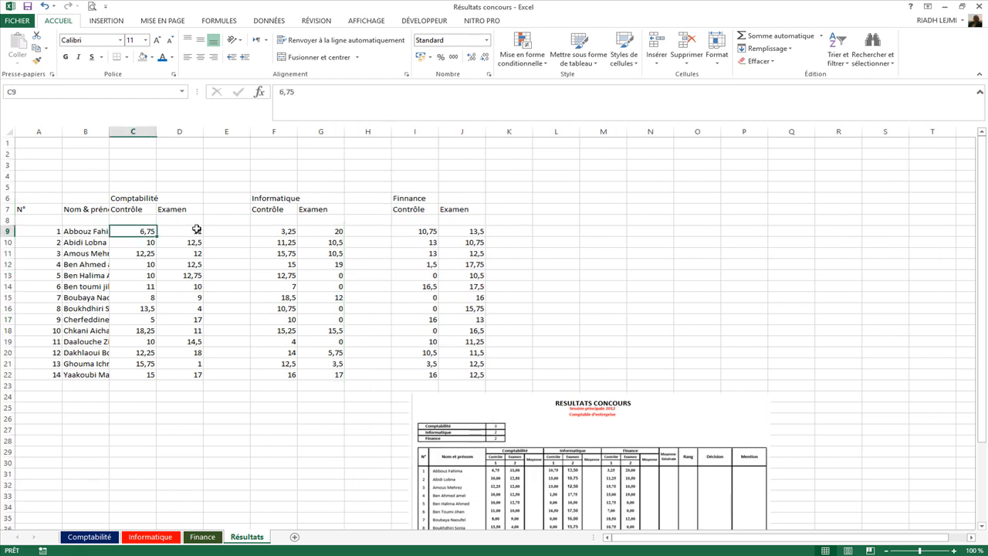
{"action": "left_click", "coordinate": [224, 219]}
{"action": "left_click", "coordinate": [229, 209]}
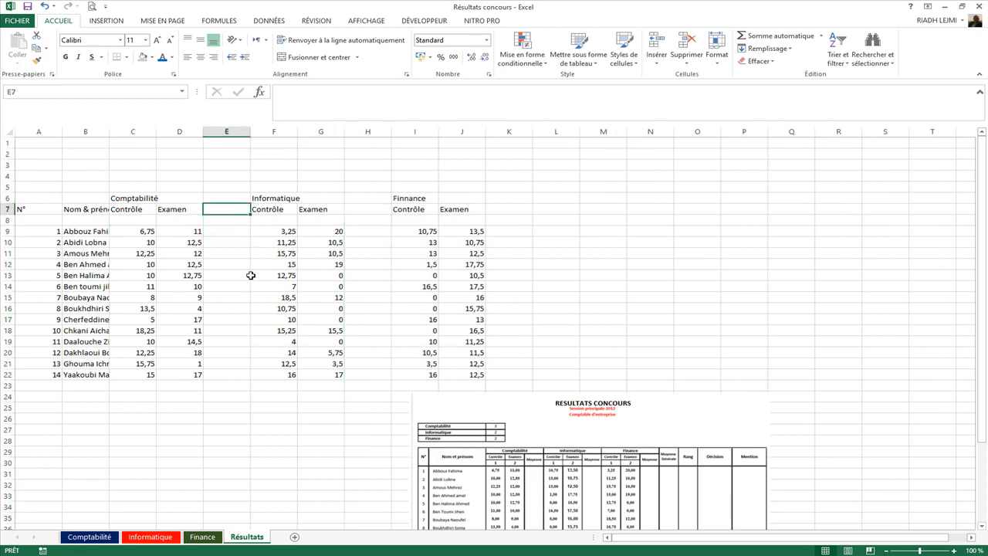
{"action": "type", "text": "Mo"}
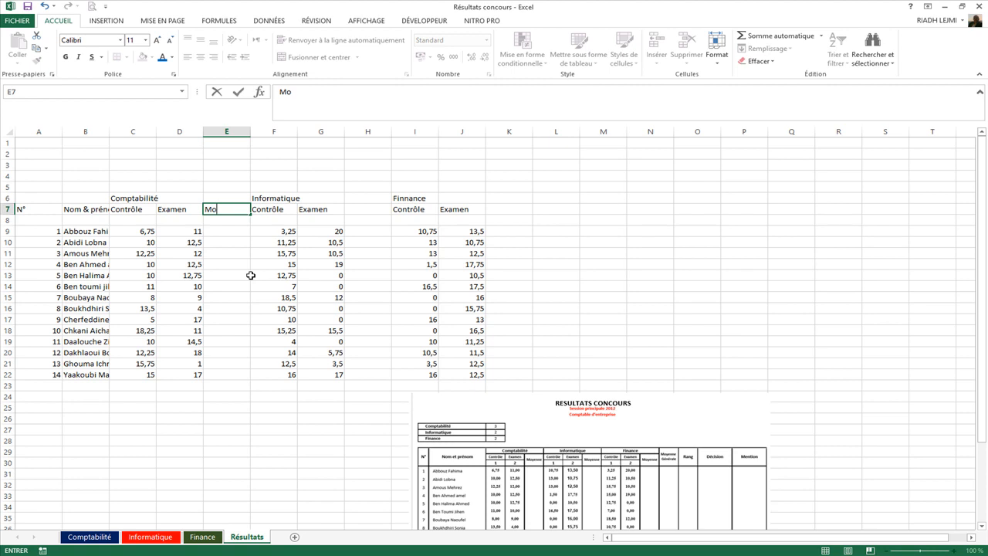
{"action": "type", "text": "yenne"}
{"action": "left_click", "coordinate": [324, 303]}
{"action": "left_click_drag", "start_coordinate": [128, 208], "coordinate": [529, 216]}
{"action": "left_click", "coordinate": [526, 307]}
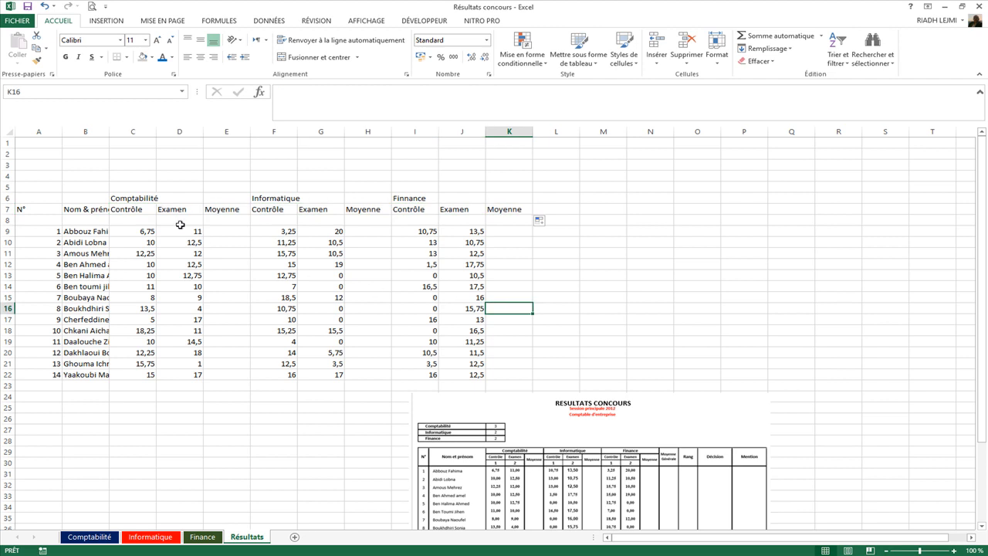
Fit the widths of the N° and Nom & prénom columns to their contents
{"action": "left_click_drag", "start_coordinate": [125, 196], "coordinate": [187, 197]}
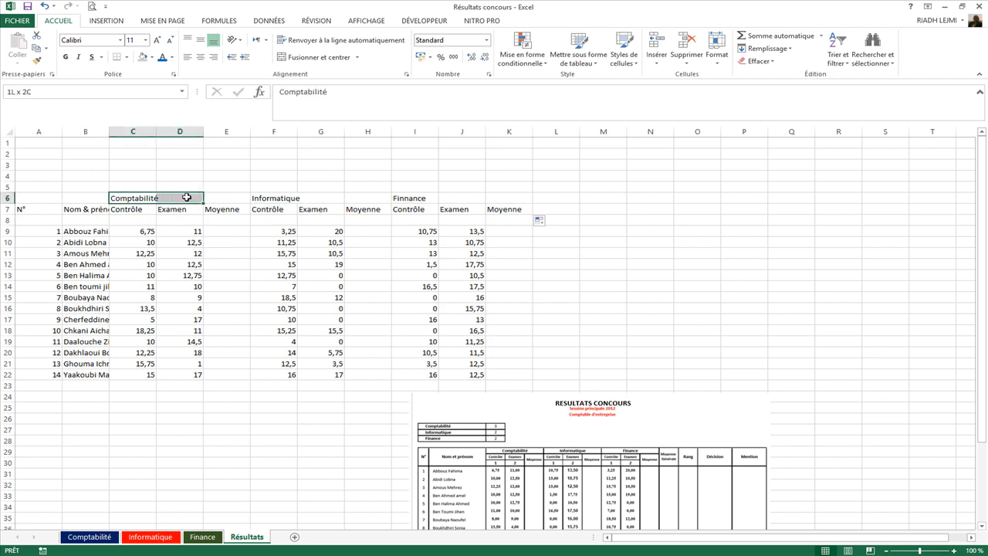
{"action": "left_click_drag", "start_coordinate": [262, 198], "coordinate": [513, 198]}
{"action": "left_click", "coordinate": [80, 211]}
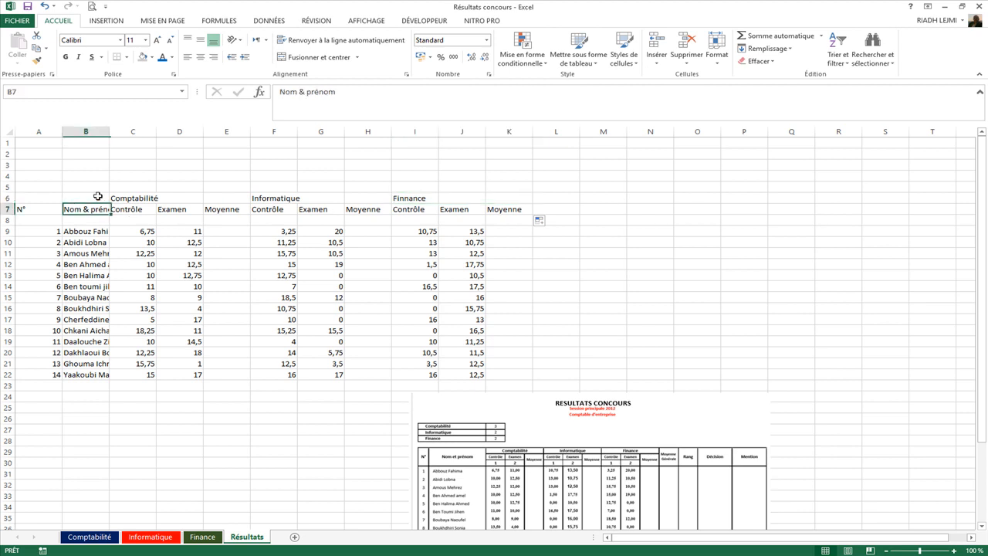
{"action": "left_click", "coordinate": [138, 260]}
{"action": "left_click", "coordinate": [86, 132]}
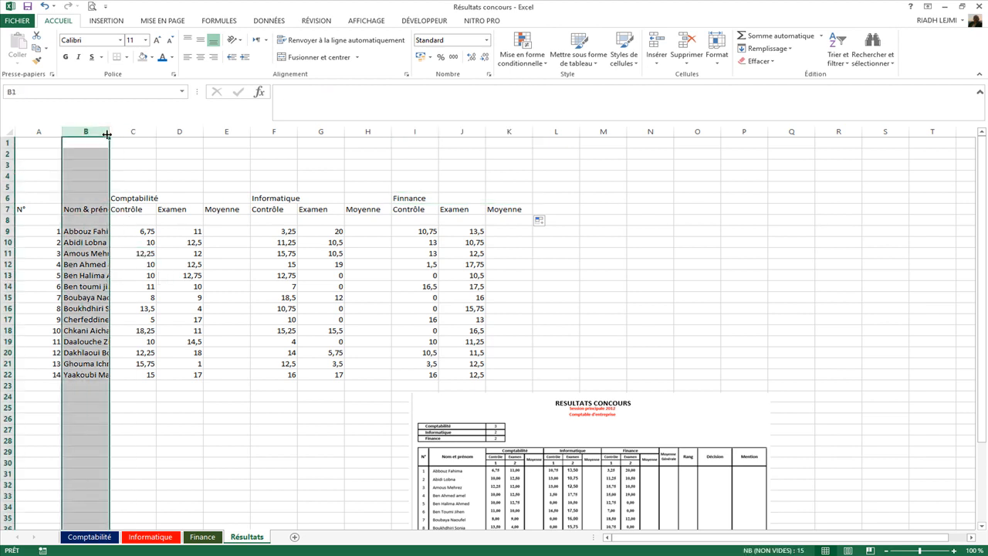
{"action": "double_click", "coordinate": [61, 131]}
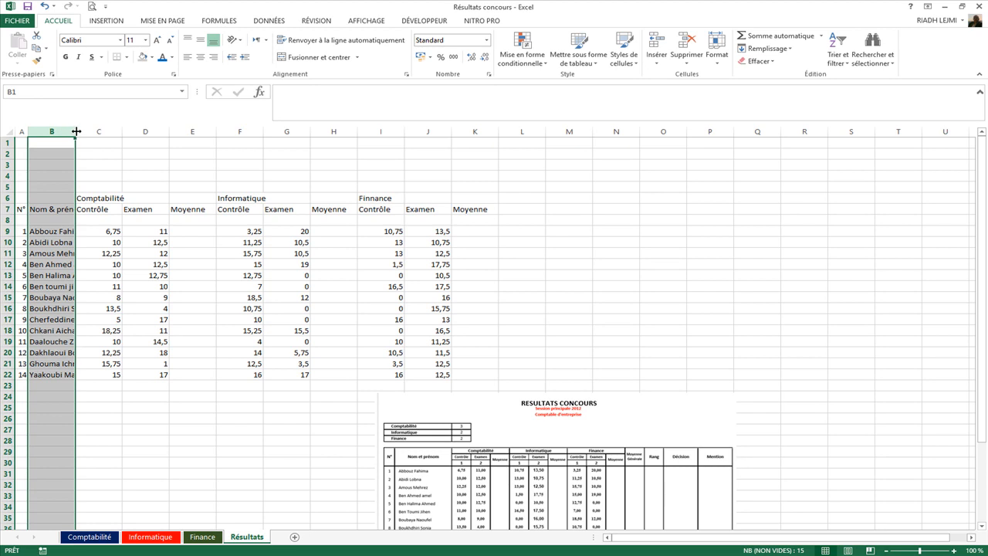
{"action": "double_click", "coordinate": [76, 131]}
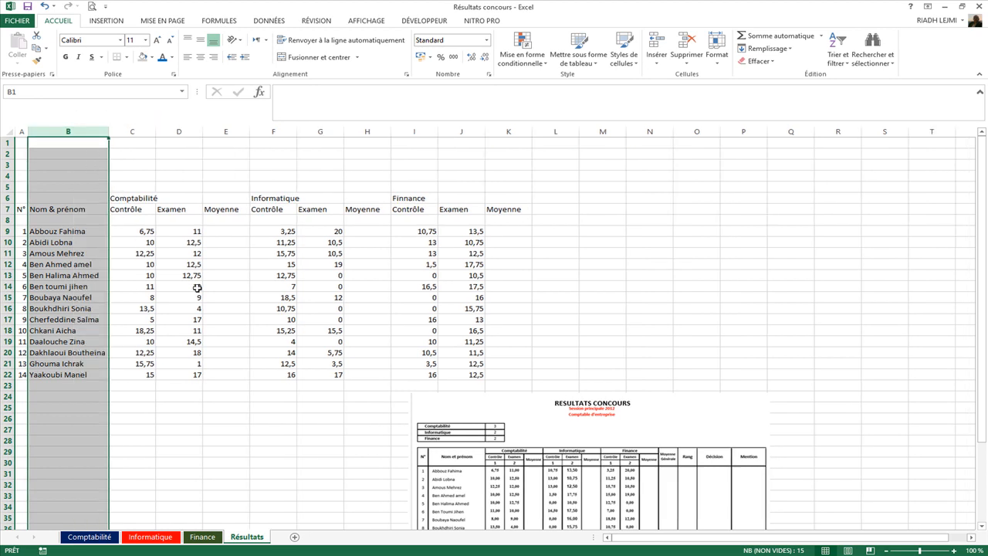
{"action": "left_click", "coordinate": [182, 374]}
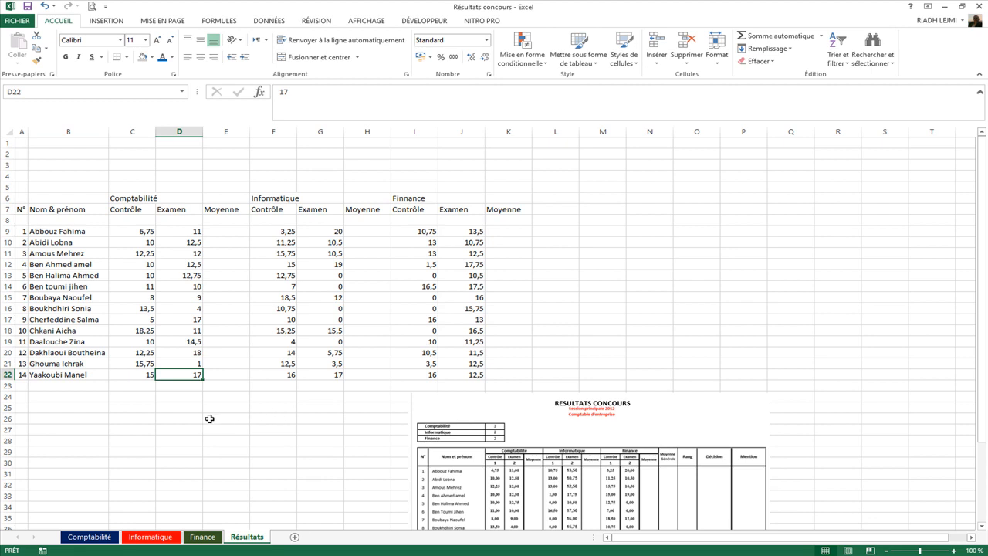
{"action": "left_click", "coordinate": [65, 306]}
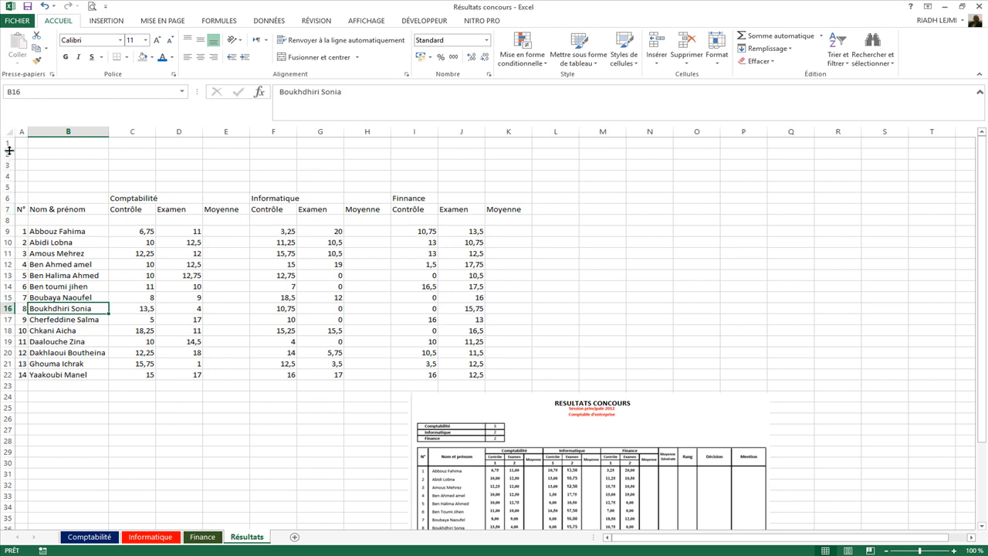
{"action": "left_click_drag", "start_coordinate": [9, 208], "coordinate": [9, 225]}
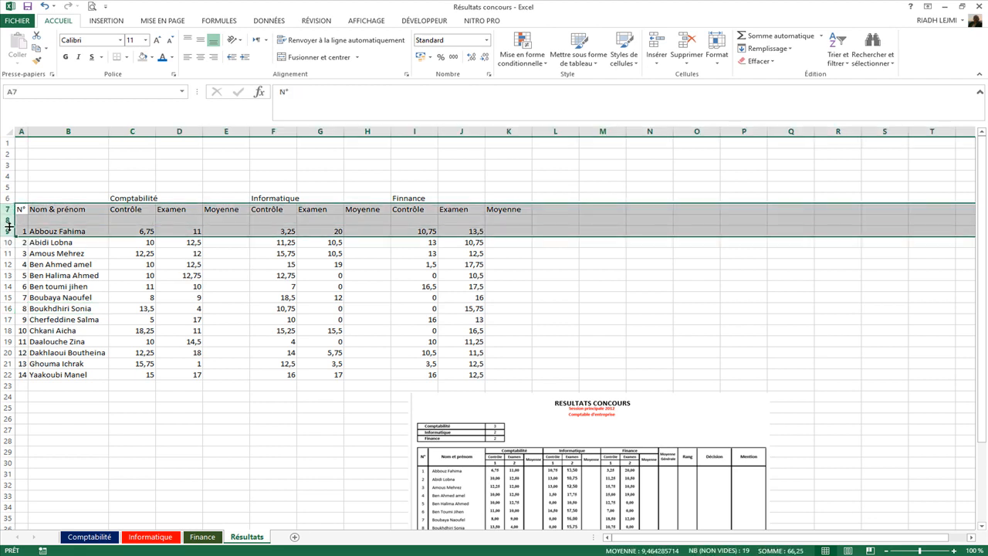
{"action": "right_click", "coordinate": [9, 226]}
{"action": "left_click", "coordinate": [52, 303]}
{"action": "left_click", "coordinate": [301, 359]}
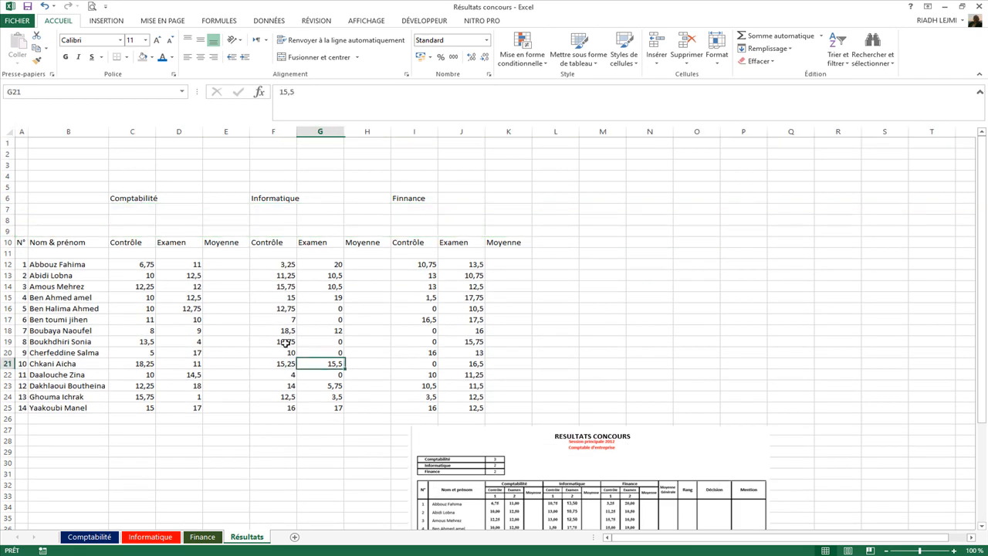
{"action": "left_click", "coordinate": [44, 7]}
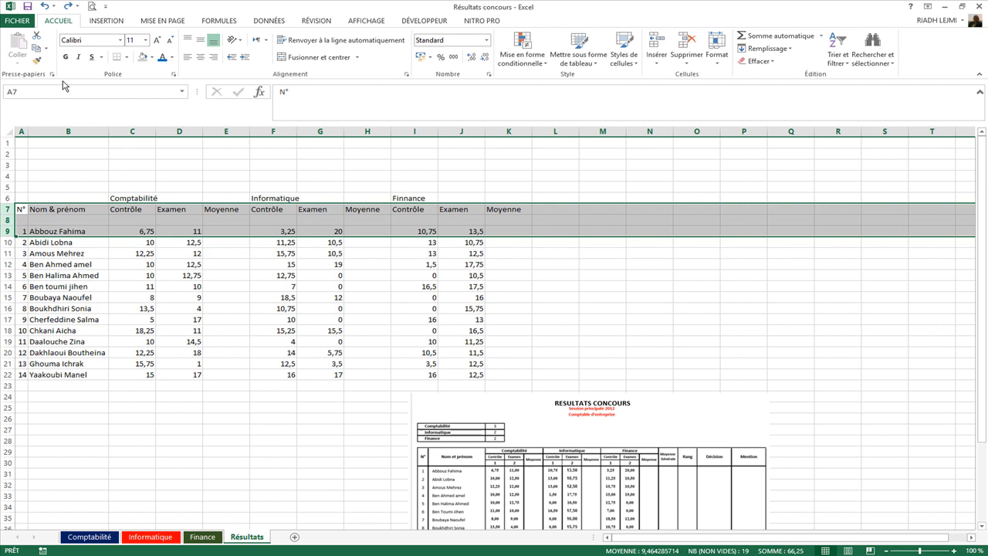
Insert three blank rows at row 6, above the row of subject headings
{"action": "left_click", "coordinate": [8, 198]}
{"action": "right_click", "coordinate": [7, 198]}
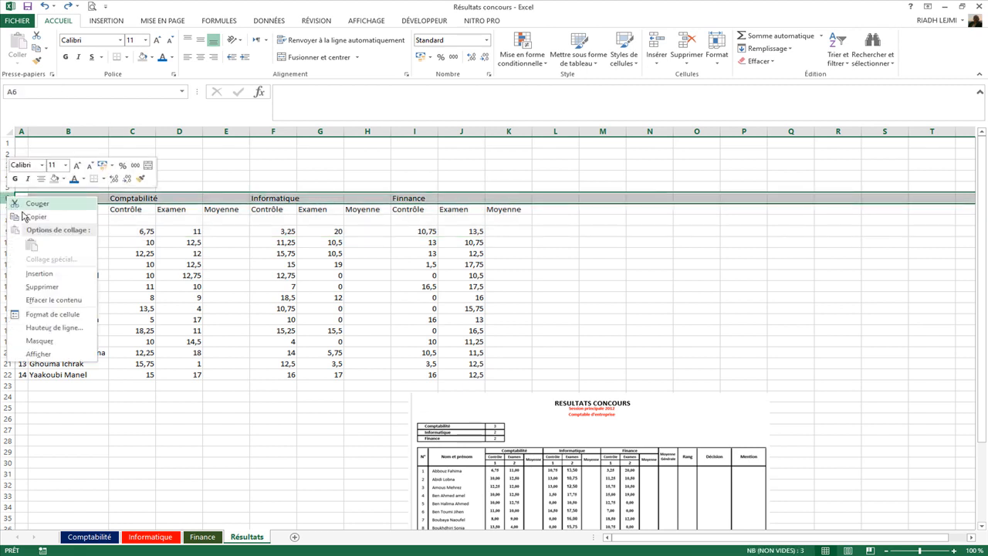
{"action": "left_click", "coordinate": [49, 275]}
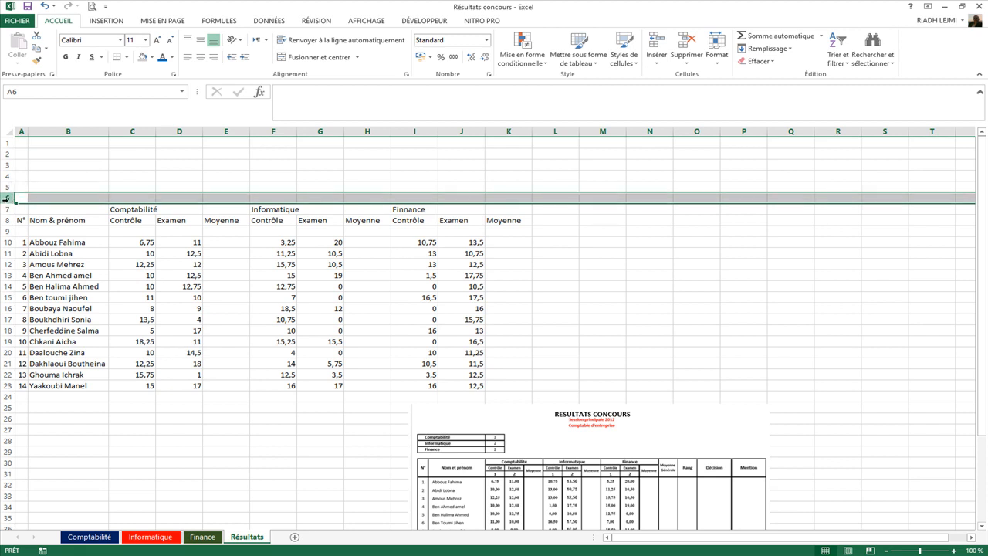
{"action": "right_click", "coordinate": [8, 197]}
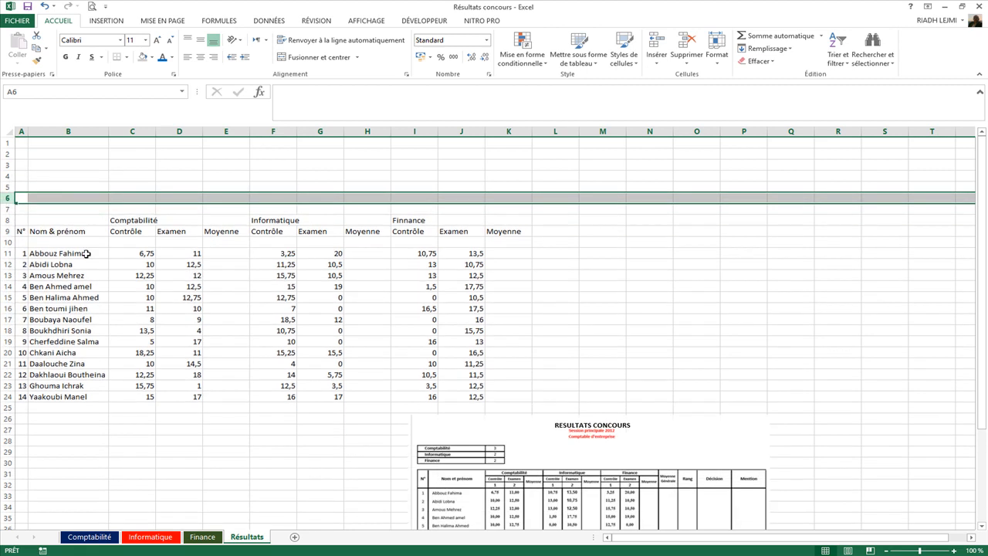
{"action": "left_click", "coordinate": [179, 262]}
{"action": "right_click", "coordinate": [13, 200]}
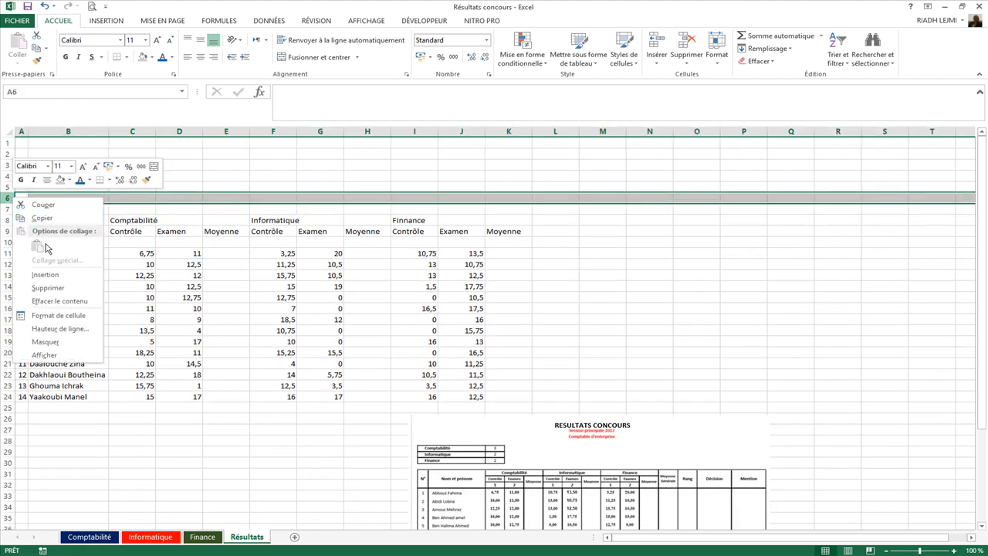
{"action": "left_click", "coordinate": [48, 276]}
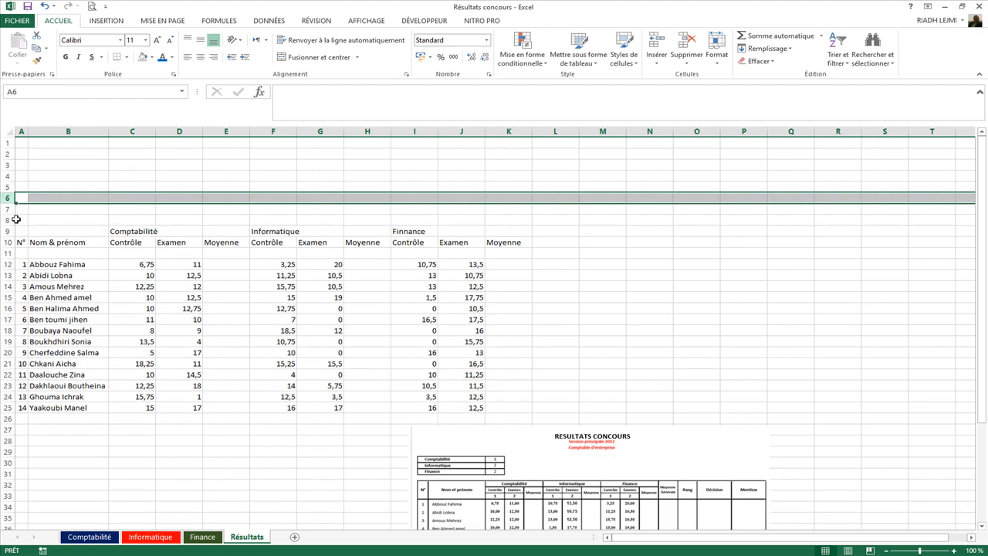
{"action": "left_click", "coordinate": [165, 278]}
Move the model picture beside the results table, over columns L to S from about row 7 down
{"action": "left_click", "coordinate": [654, 433]}
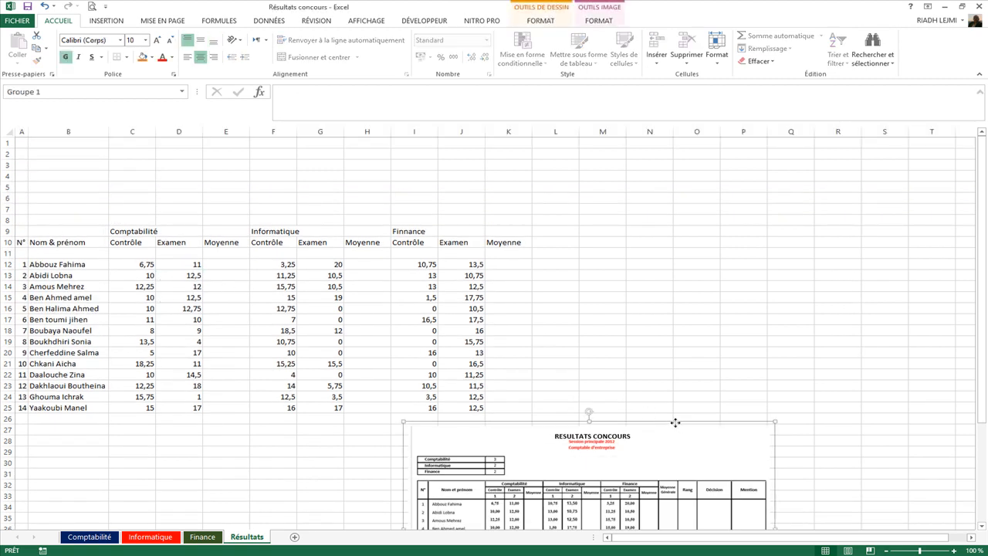
{"action": "left_click_drag", "start_coordinate": [675, 419], "coordinate": [815, 197]}
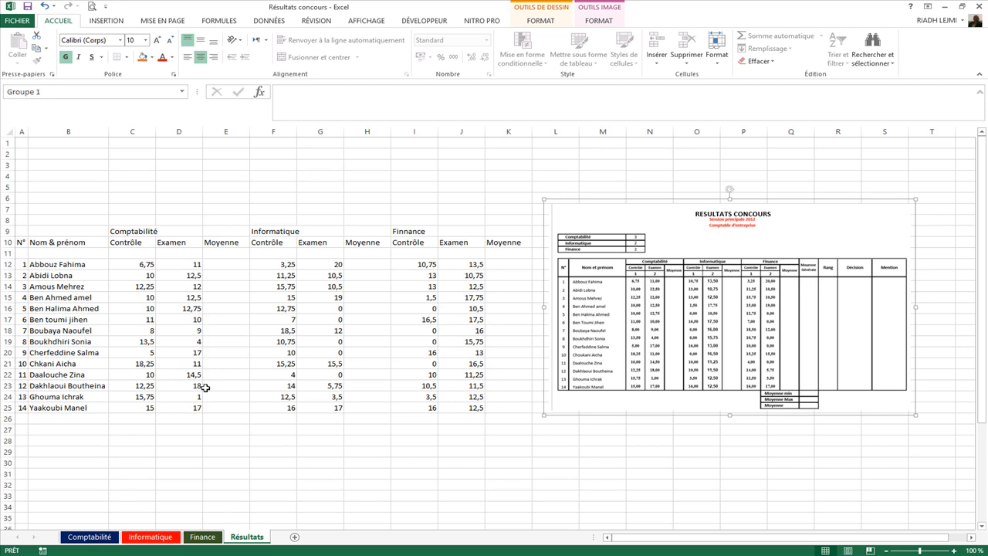
{"action": "left_click", "coordinate": [117, 368]}
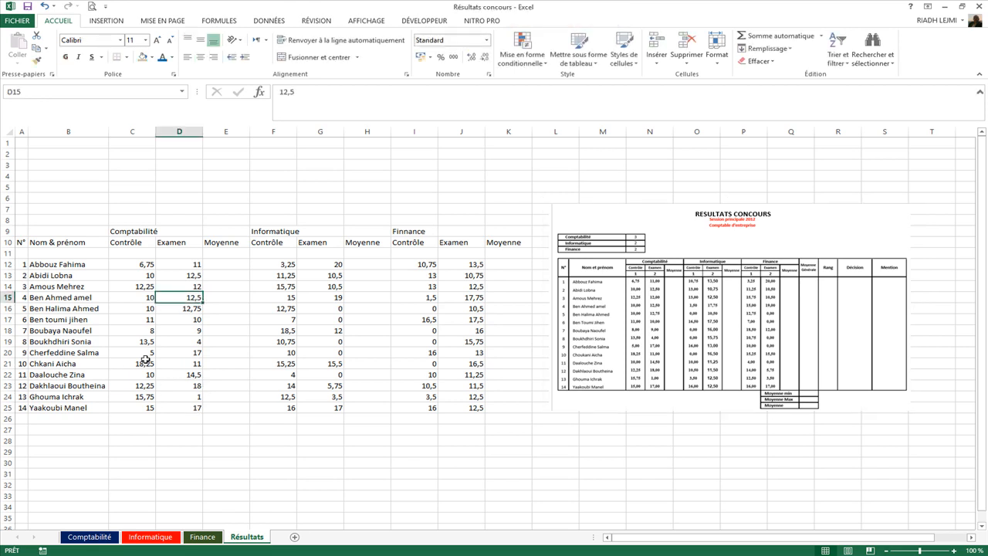
Enter the coefficients 1 in C11 and 2 in D11, under the Comptabilité Contrôle and Examen headings
{"action": "left_click", "coordinate": [225, 268]}
{"action": "left_click", "coordinate": [132, 251]}
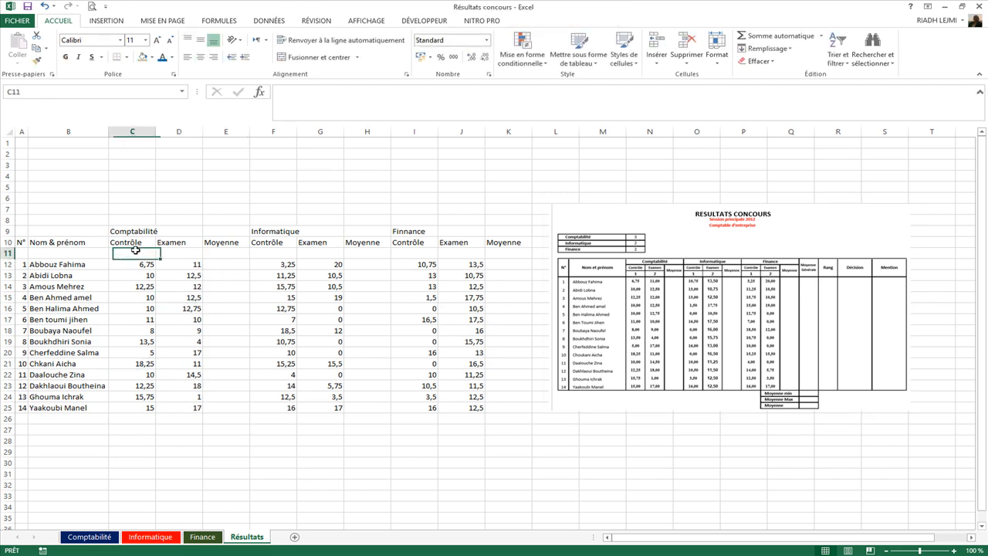
{"action": "type", "text": "1"}
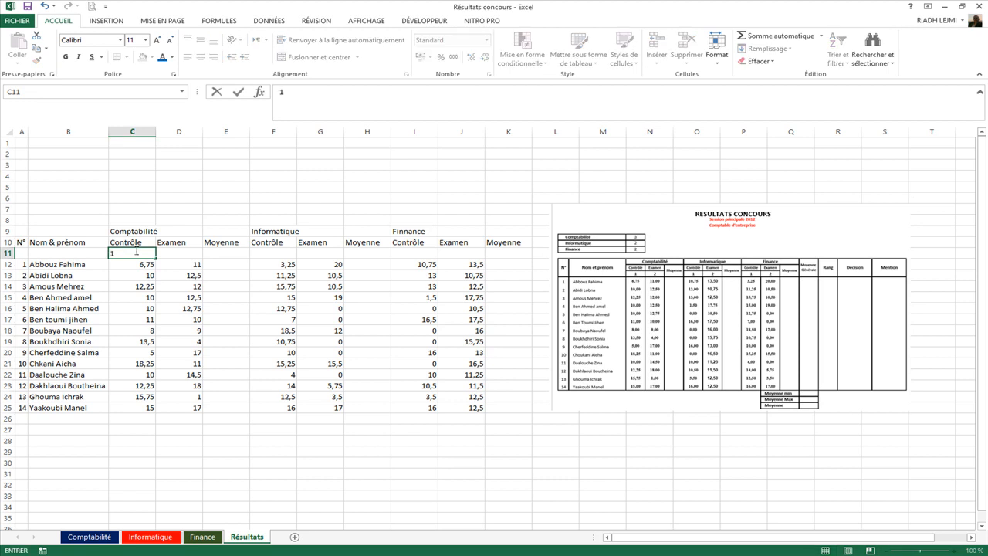
{"action": "left_click", "coordinate": [189, 252]}
{"action": "type", "text": "2"}
{"action": "left_click", "coordinate": [204, 319]}
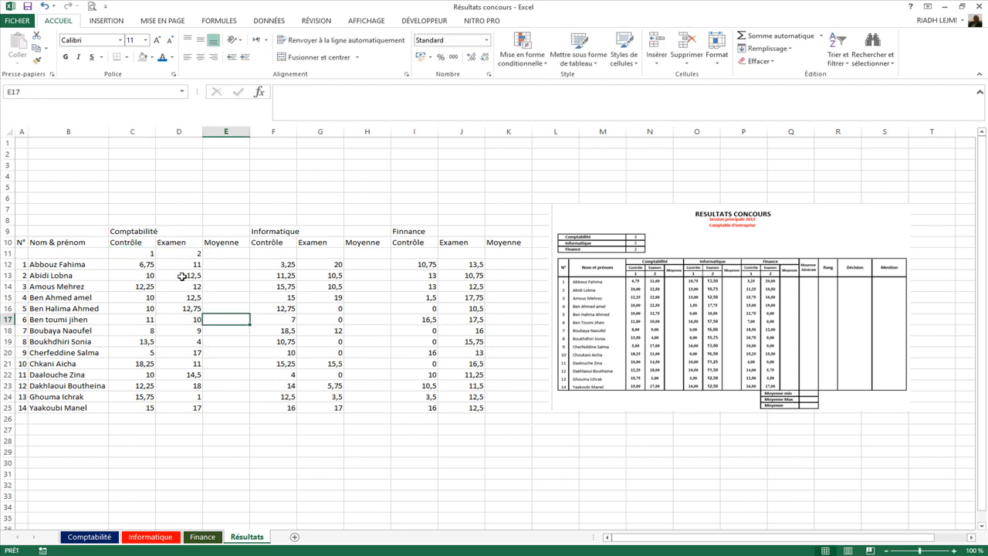
Copy the Comptabilité coefficients from C11:D11 to F11:G11 under Informatique and to I11:J11 under Finnance
{"action": "left_click_drag", "start_coordinate": [147, 253], "coordinate": [179, 252]}
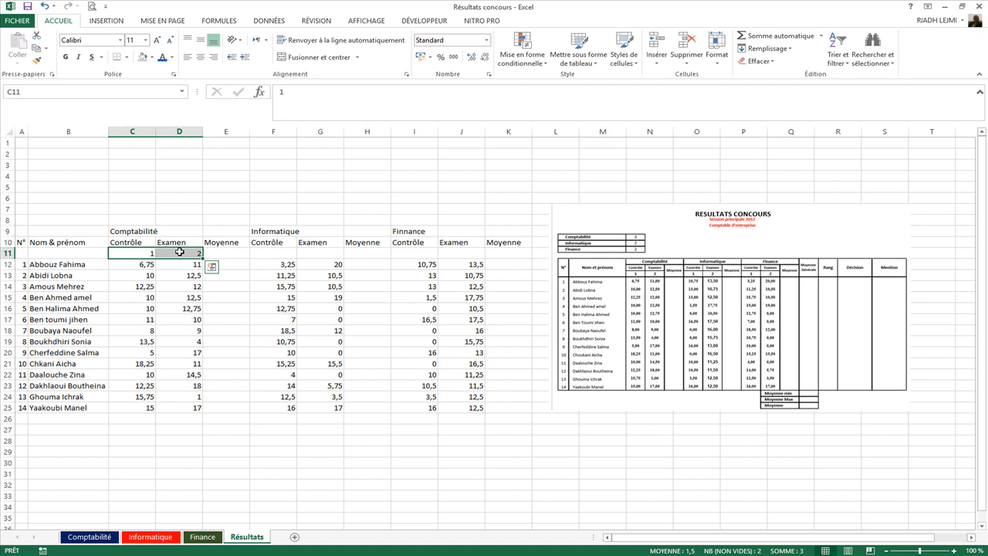
{"action": "key", "text": "ctrl+c"}
{"action": "left_click", "coordinate": [286, 253]}
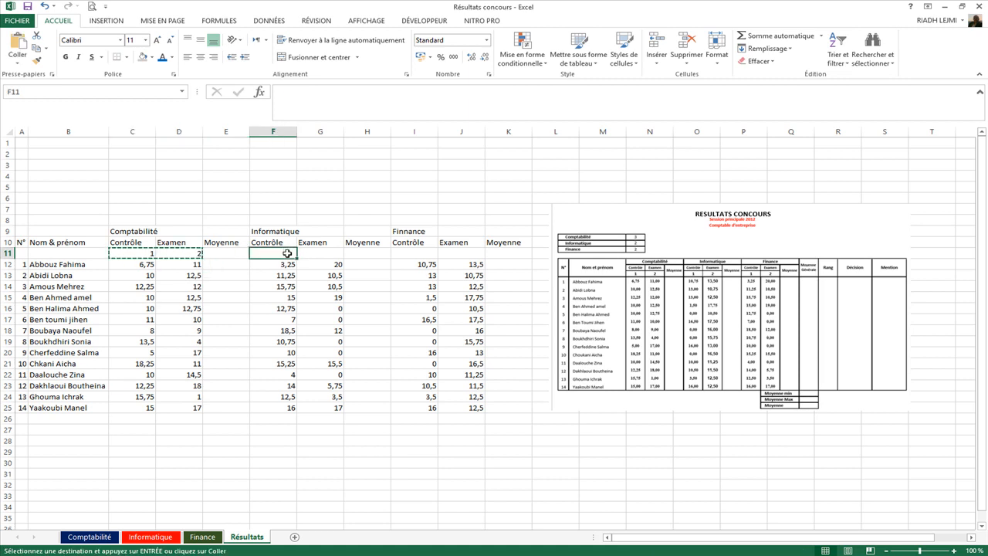
{"action": "key", "text": "ctrl+v"}
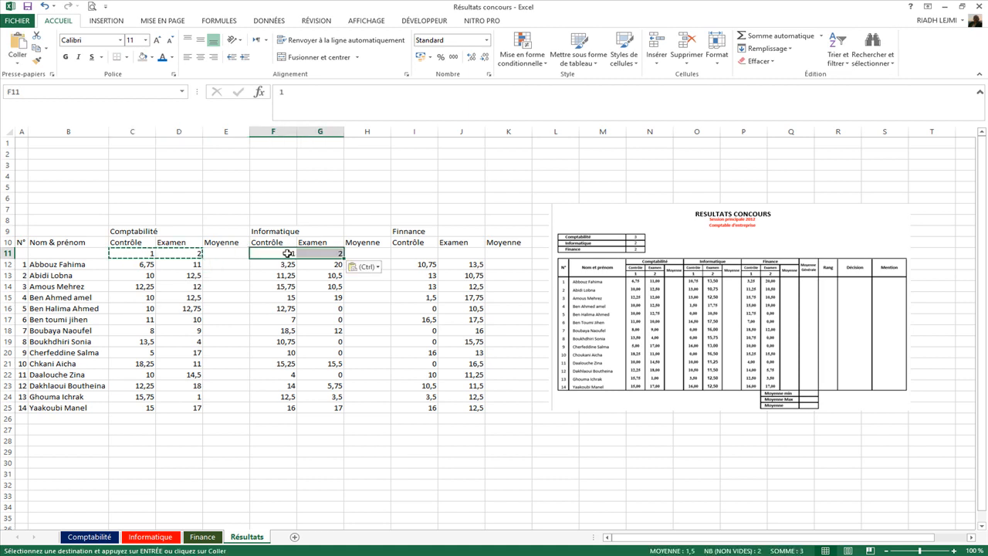
{"action": "left_click", "coordinate": [399, 252]}
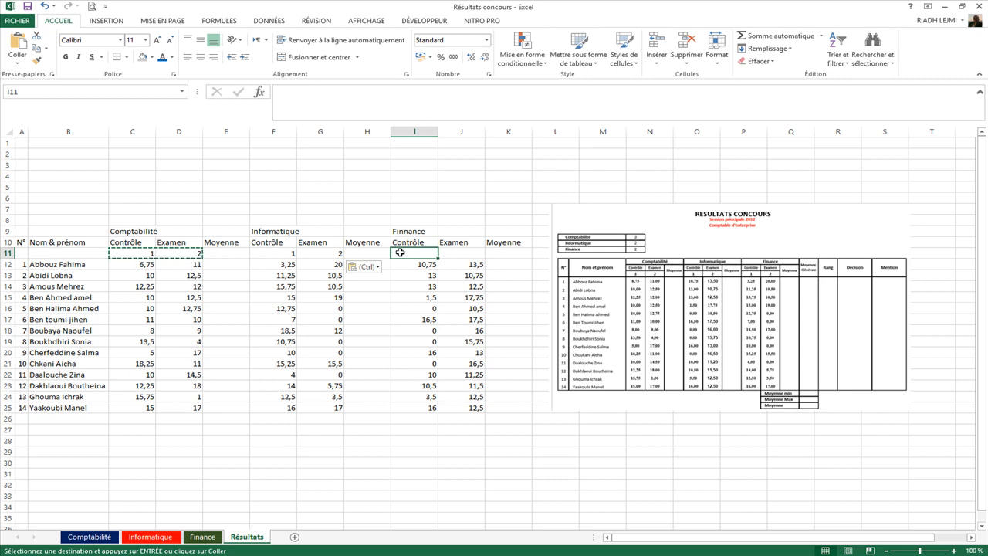
{"action": "key", "text": "ctrl+v"}
{"action": "left_click", "coordinate": [287, 361]}
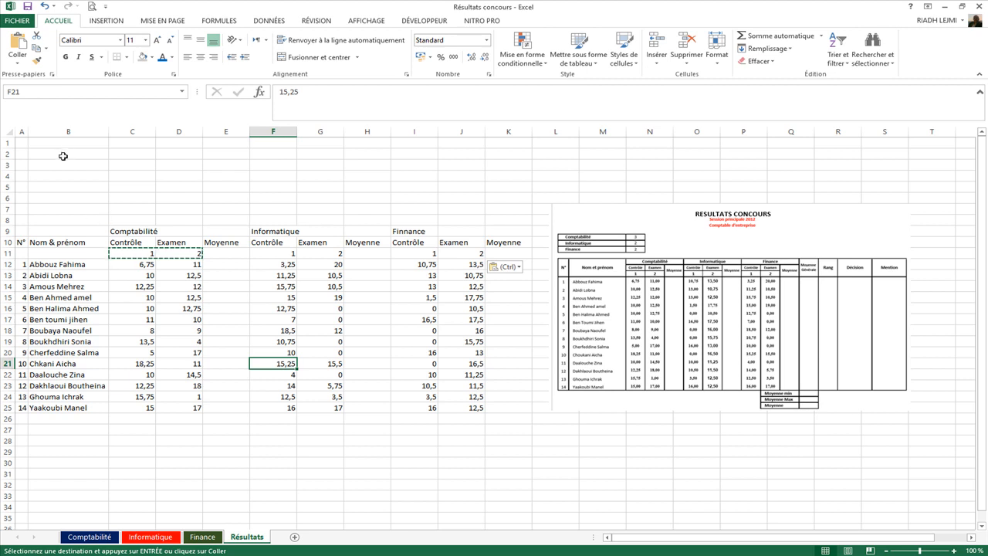
Enter the subject labels Comptabilité, Informatique and Finnance in cells B5 to B7 above the results table
{"action": "left_click", "coordinate": [69, 189]}
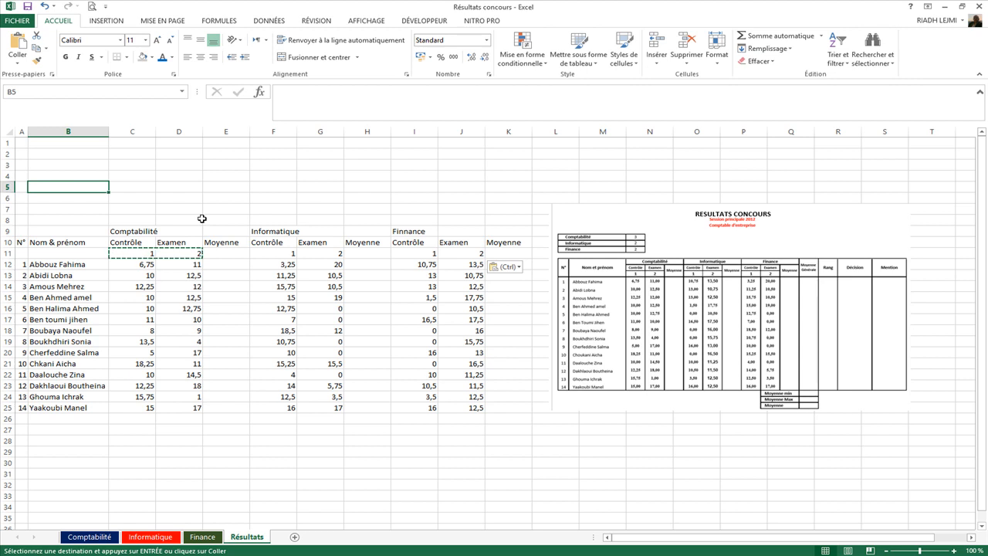
{"action": "type", "text": "Comptab"}
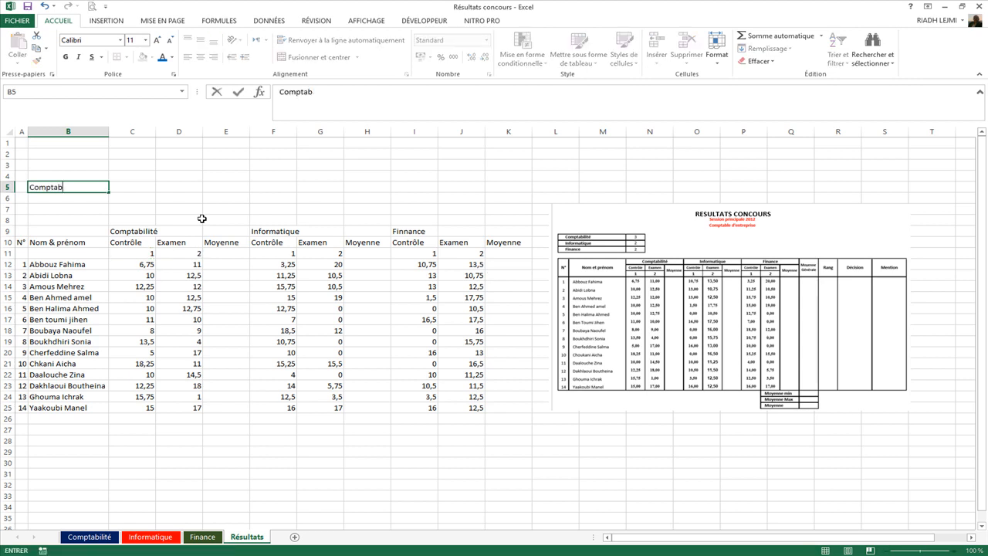
{"action": "type", "text": "ilité"}
{"action": "key", "text": "Return"}
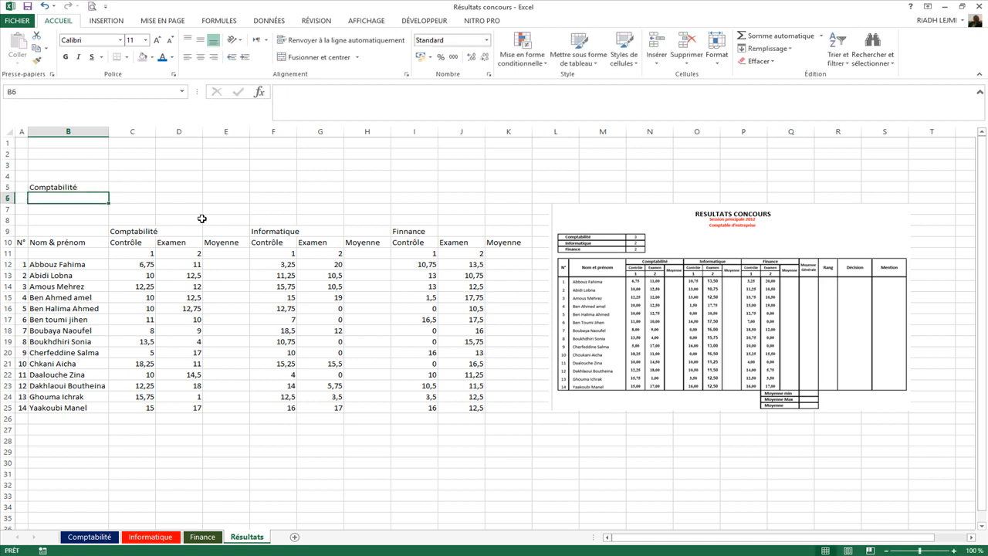
{"action": "type", "text": "Inform"}
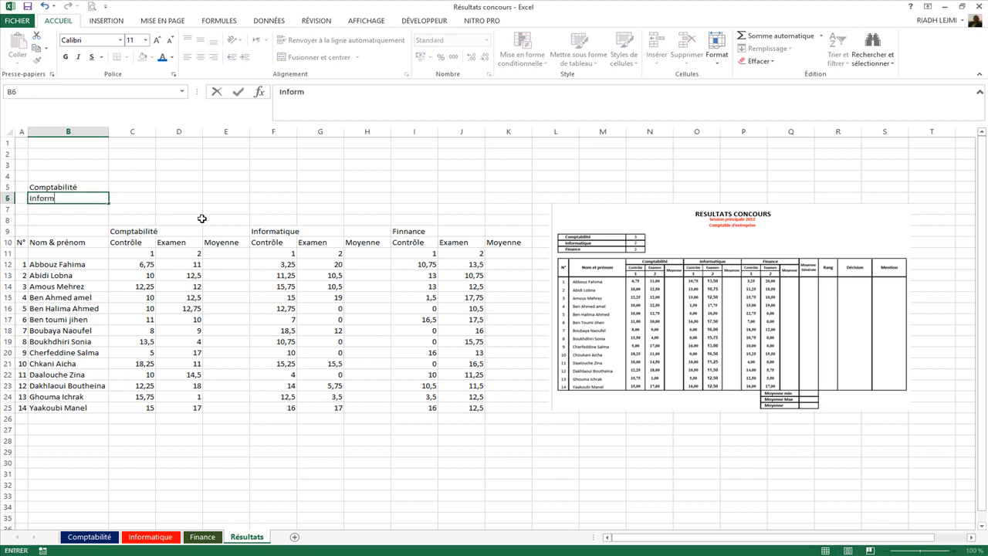
{"action": "type", "text": "atique"}
{"action": "key", "text": "Return"}
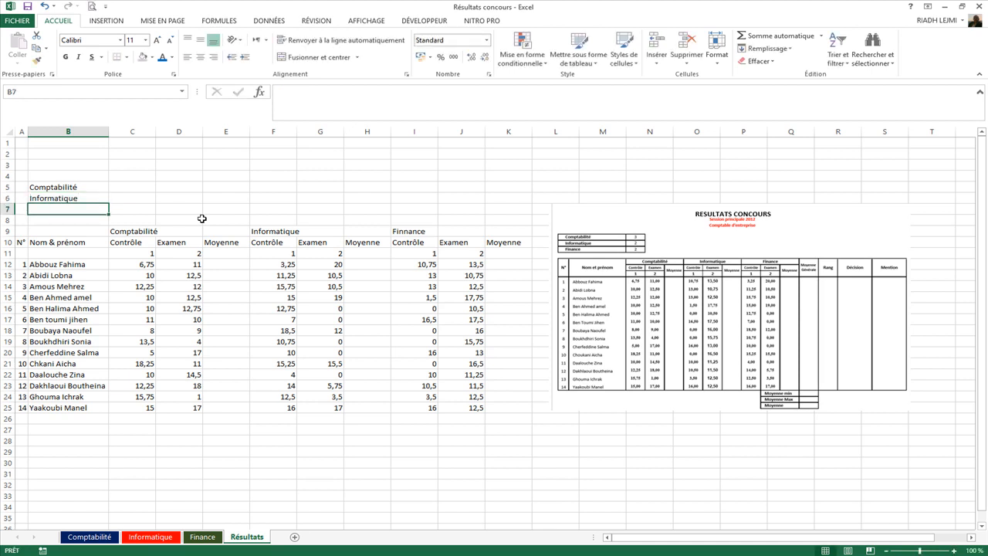
{"action": "type", "text": "Finnance"}
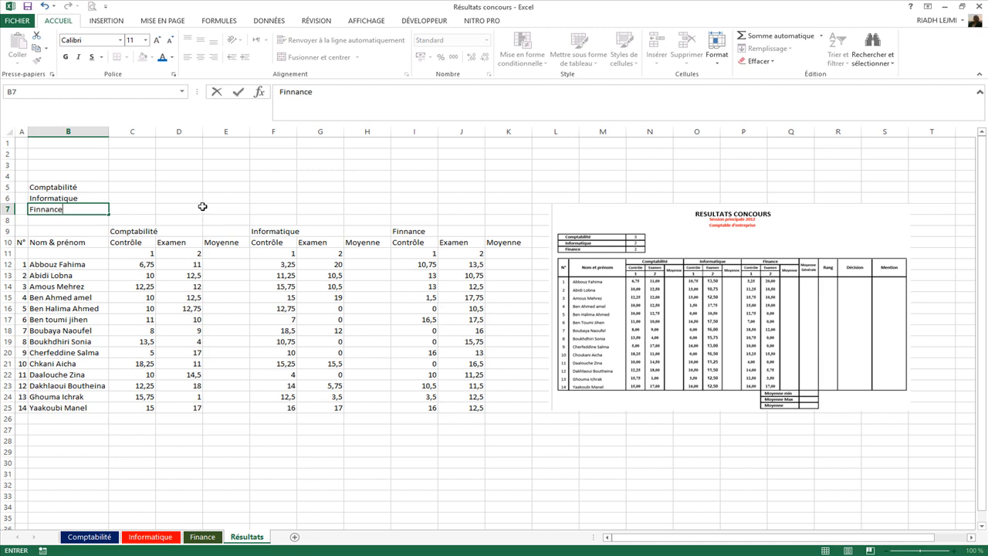
{"action": "left_click_drag", "start_coordinate": [201, 208], "coordinate": [205, 209]}
{"action": "left_click", "coordinate": [79, 251]}
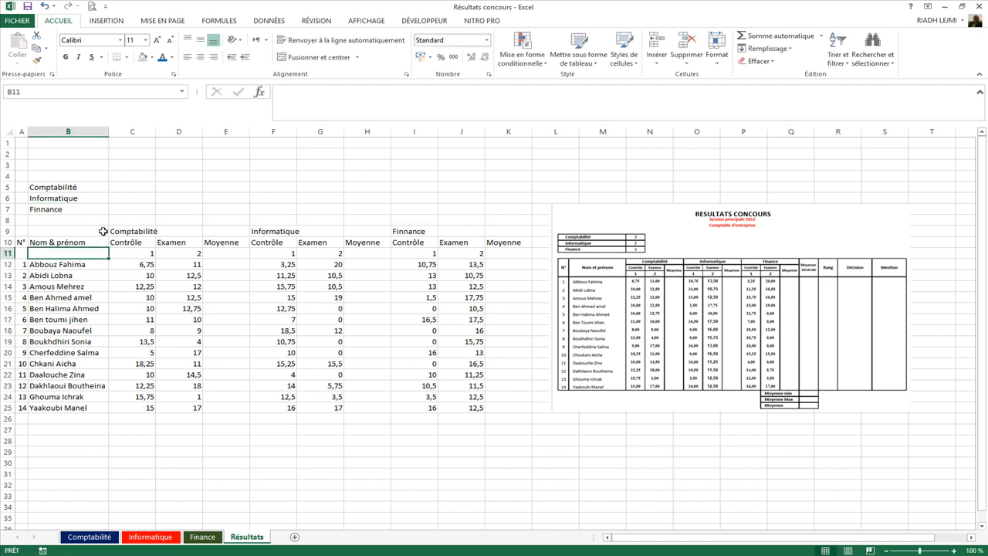
Enter the subject coefficients 3, 2 and 2 in C5 to C7, beside Comptabilité, Informatique and Finnance
{"action": "left_click", "coordinate": [129, 187]}
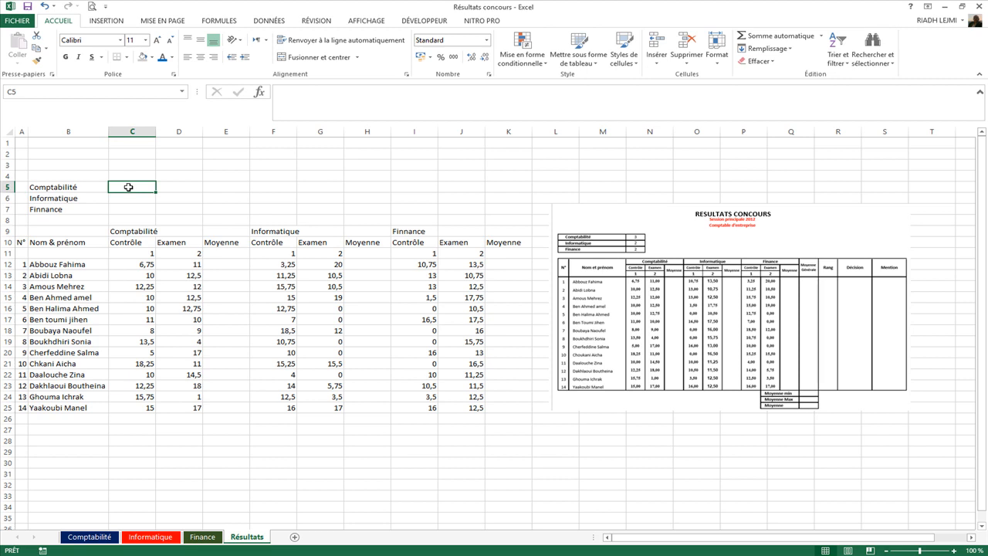
{"action": "type", "text": "3"}
{"action": "left_click", "coordinate": [145, 198]}
{"action": "type", "text": "2"}
{"action": "left_click", "coordinate": [144, 209]}
{"action": "type", "text": "2"}
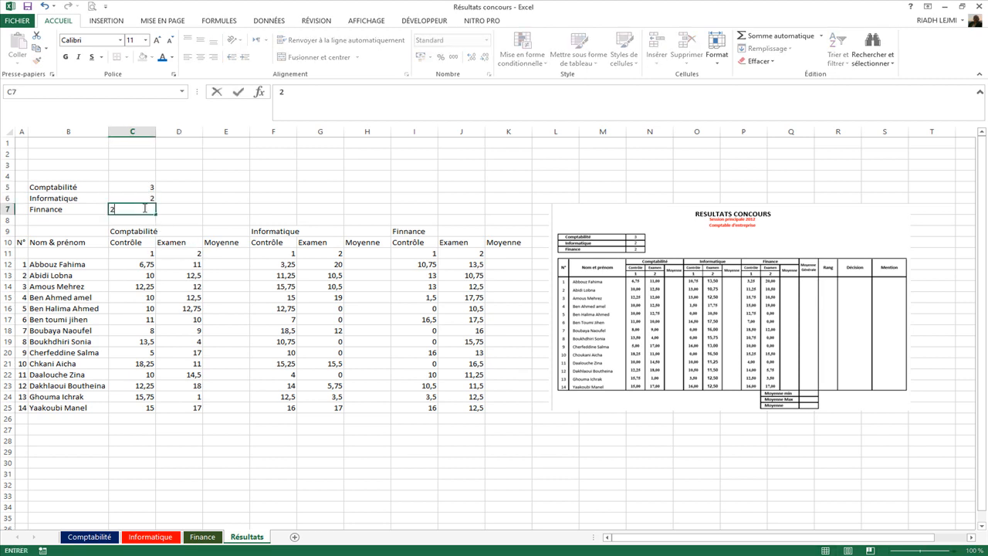
{"action": "left_click", "coordinate": [253, 307]}
Enter the sheet title RESULTATS CONCOURS in cell A1
{"action": "left_click", "coordinate": [54, 145]}
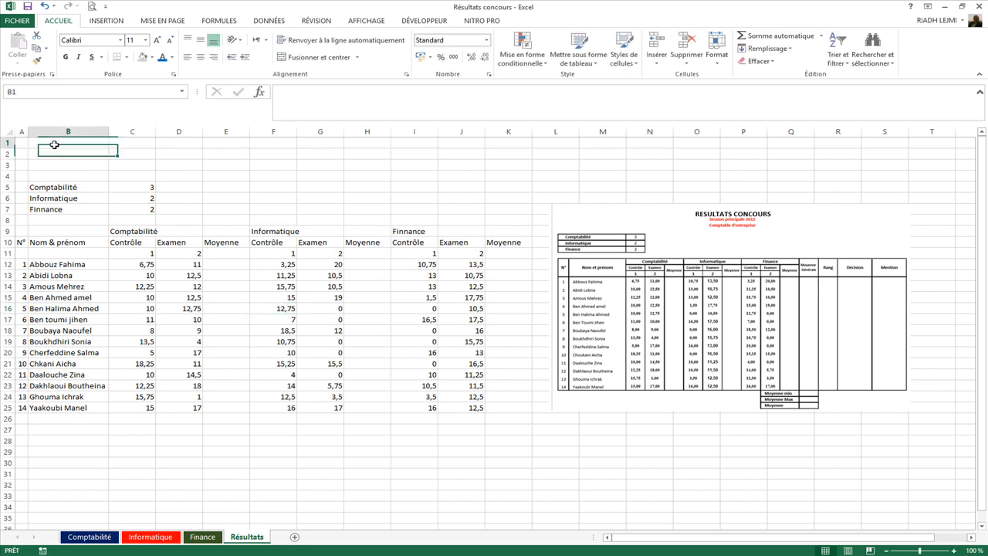
{"action": "left_click", "coordinate": [25, 142]}
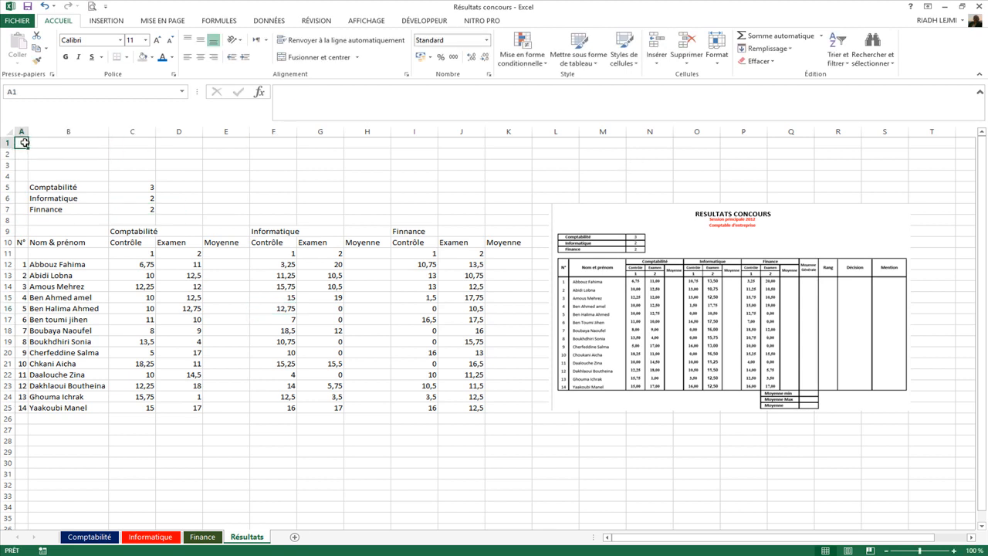
{"action": "type", "text": "R"}
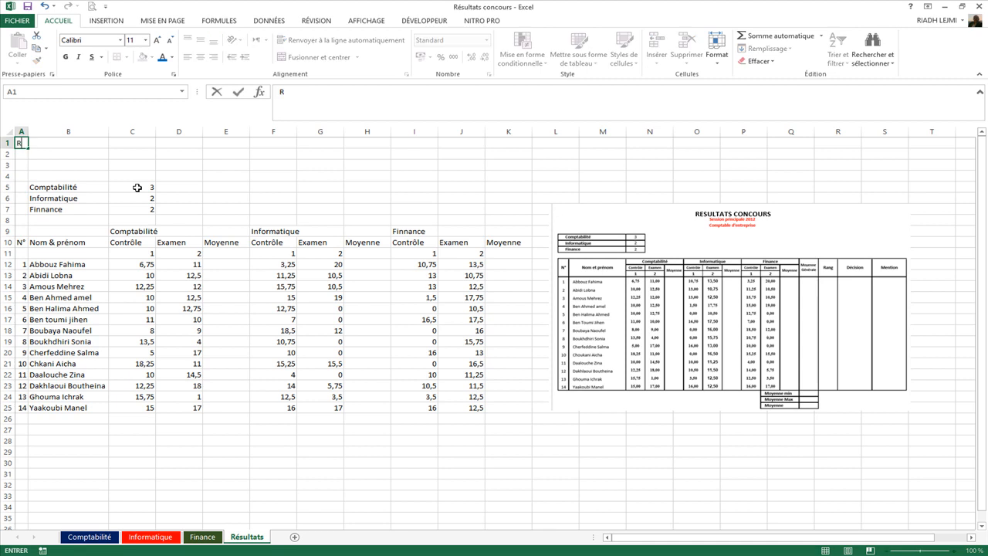
{"action": "type", "text": "ESULTATS CONCOU"}
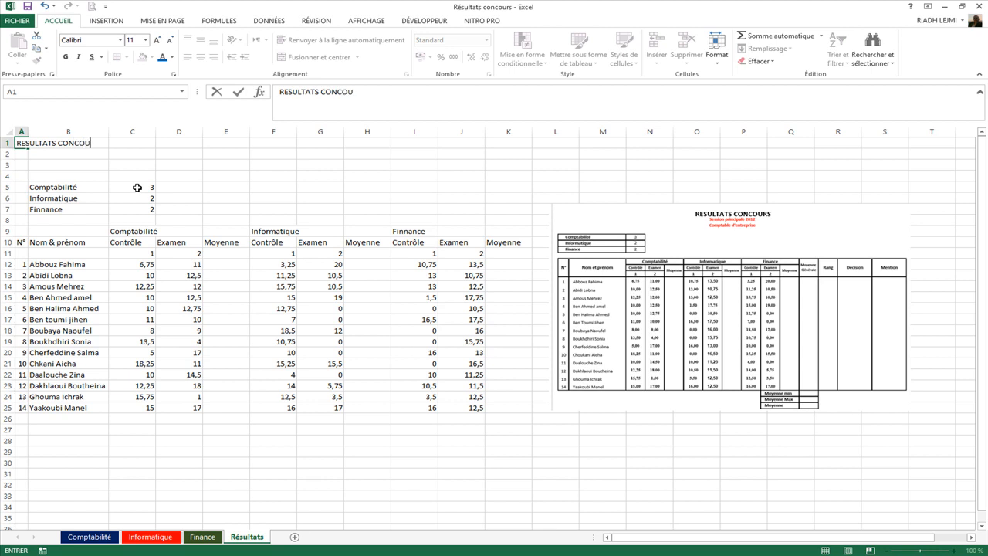
{"action": "type", "text": "RS"}
Enter the subtitles "Session principale" in A2 and "Comptable d'entreprise" in A3, below the sheet title
{"action": "left_click", "coordinate": [22, 152]}
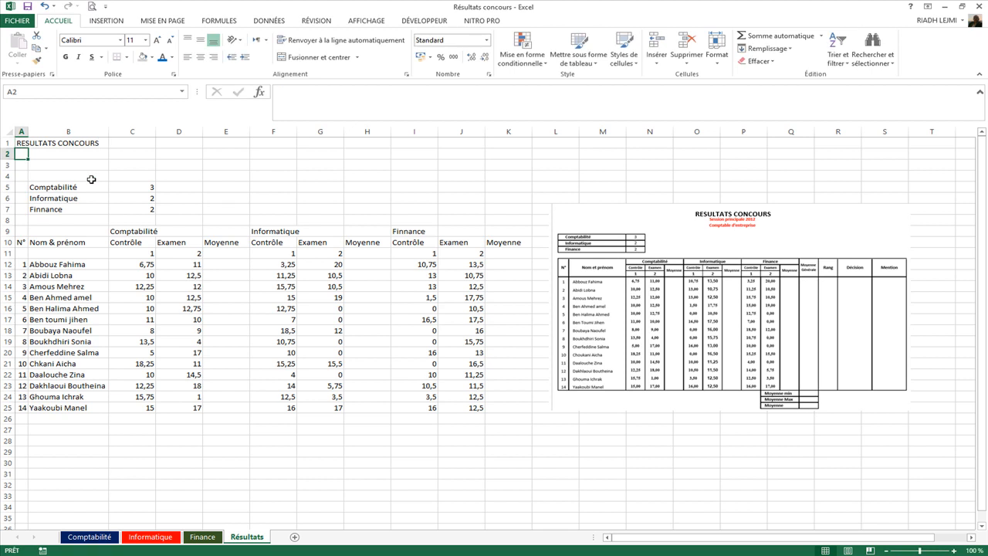
{"action": "type", "text": "Sess"}
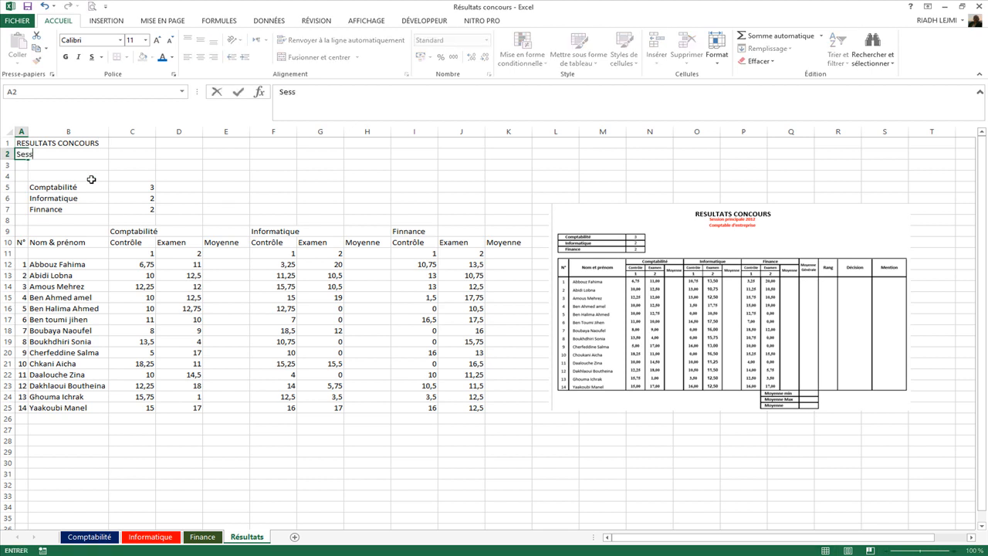
{"action": "type", "text": "ion principale"}
{"action": "key", "text": "Return"}
{"action": "type", "text": "Comptable d'en"}
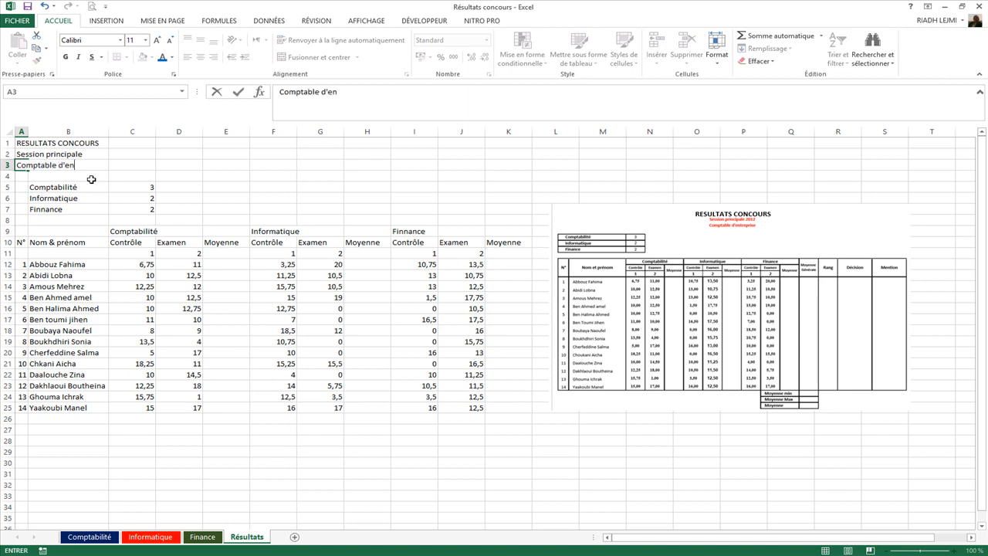
{"action": "type", "text": "treprise"}
{"action": "left_click", "coordinate": [116, 203]}
{"action": "left_click", "coordinate": [187, 332]}
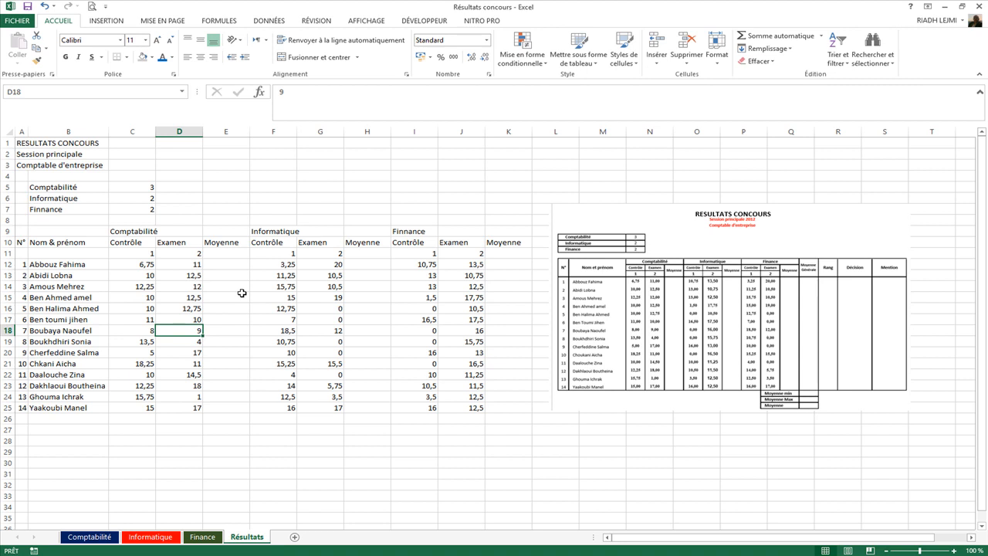
{"action": "left_click", "coordinate": [229, 256]}
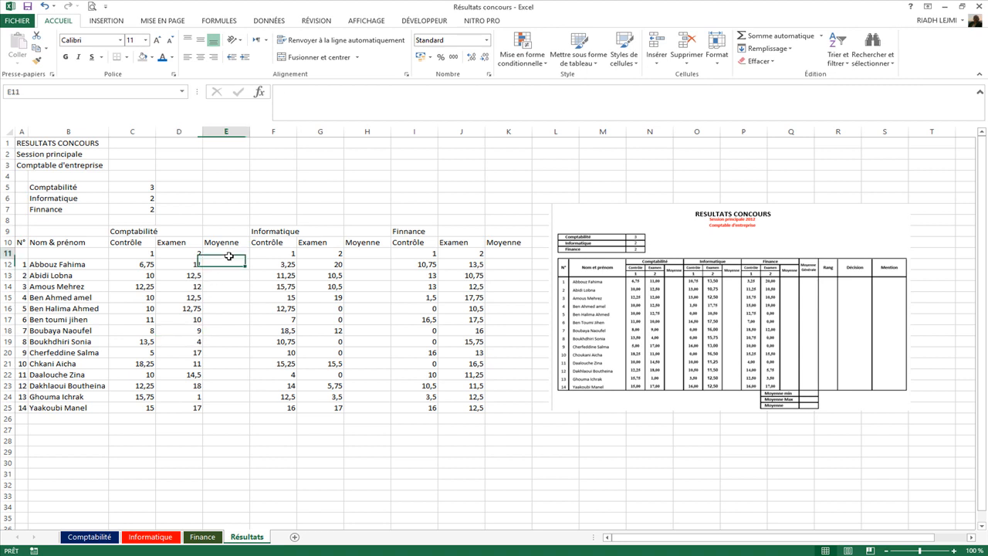
{"action": "type", "text": "="}
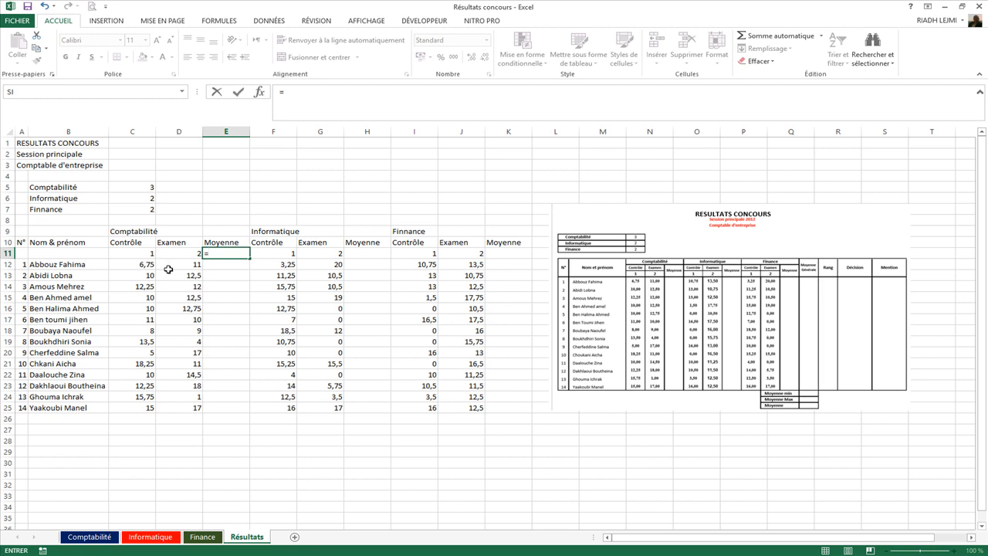
{"action": "key", "text": "Escape"}
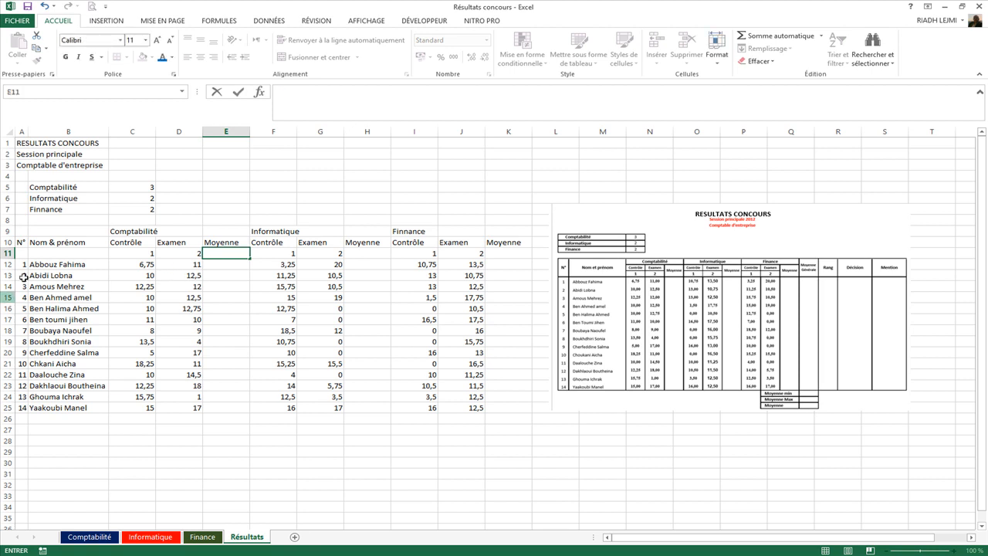
Start the Comptabilité Moyenne formula in E12 with the Contrôle mark times its absolute coefficient: =(C12*$C$11
{"action": "left_click", "coordinate": [223, 264]}
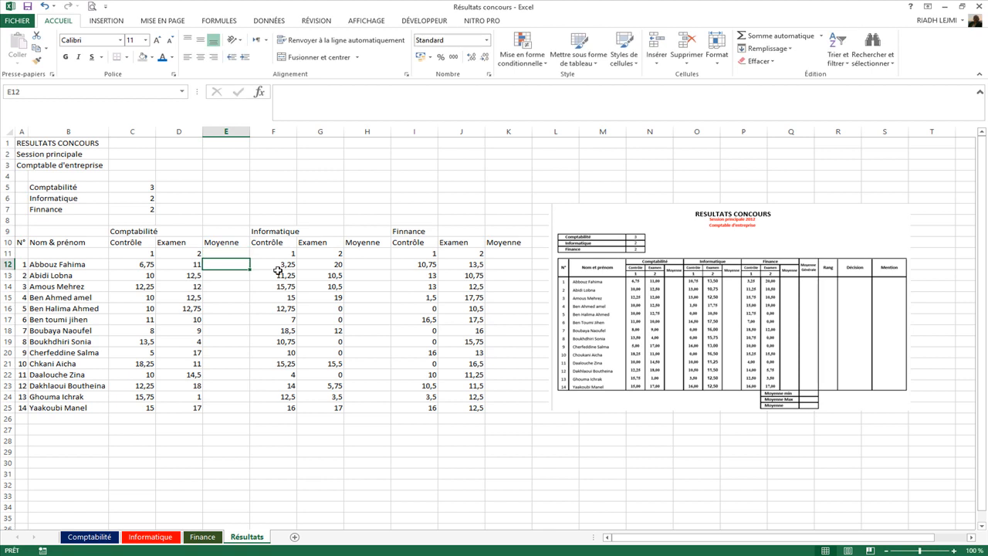
{"action": "type", "text": "="}
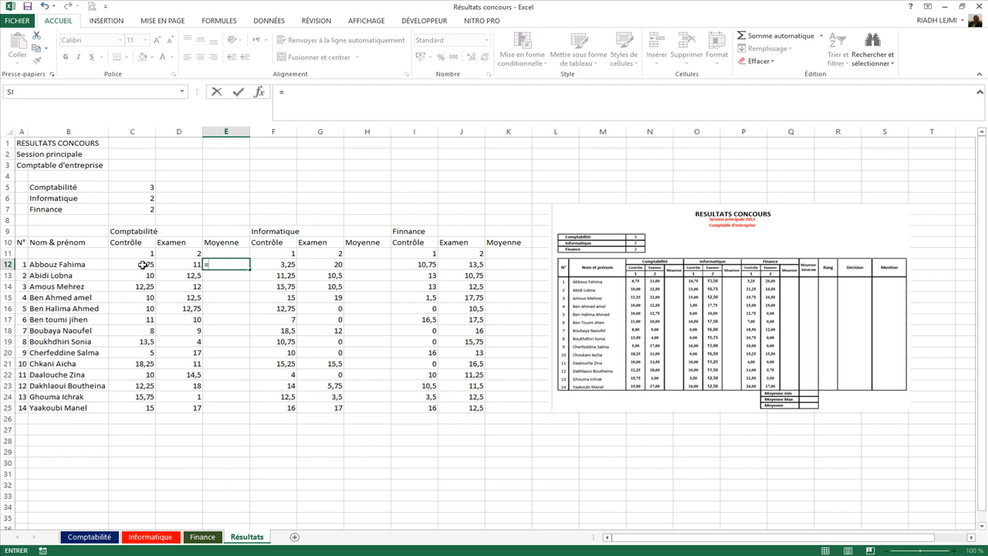
{"action": "type", "text": "("}
{"action": "left_click", "coordinate": [143, 265]}
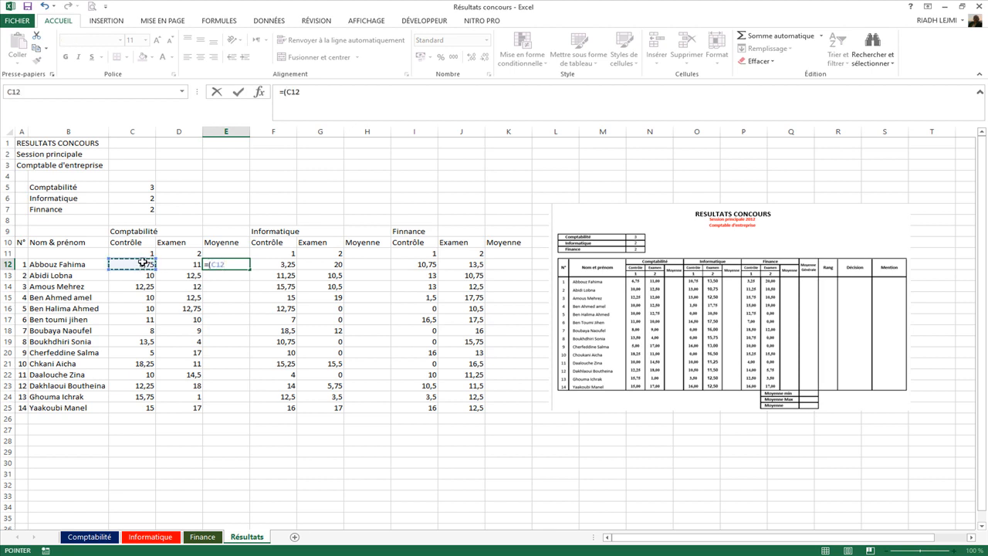
{"action": "type", "text": "*"}
{"action": "left_click", "coordinate": [144, 253]}
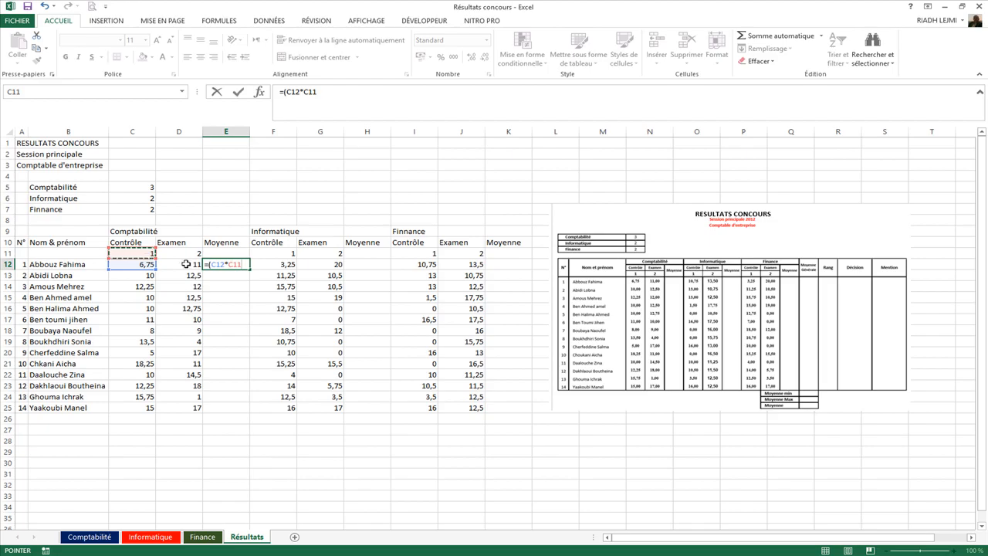
{"action": "key", "text": "F4"}
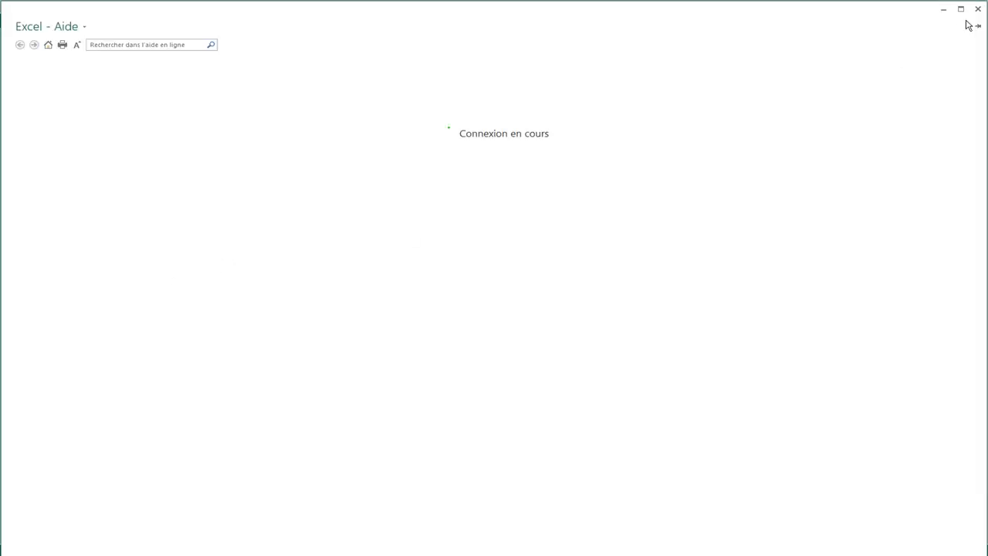
{"action": "left_click", "coordinate": [978, 9]}
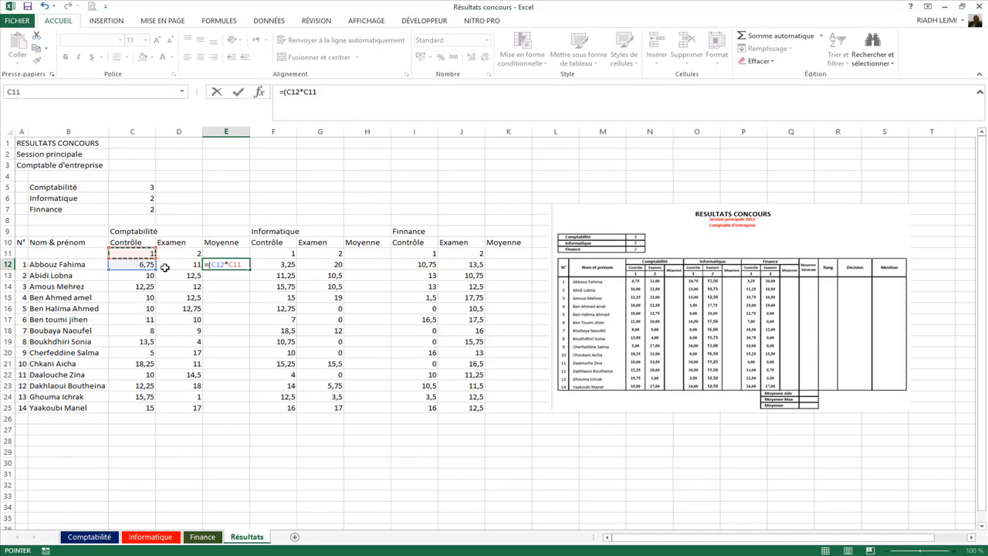
{"action": "key", "text": "F4"}
Extend the E12 formula with the weighted Examen mark, +D12*$D$11, then close the parenthesis and add the division sign
{"action": "type", "text": "+"}
{"action": "left_click", "coordinate": [186, 266]}
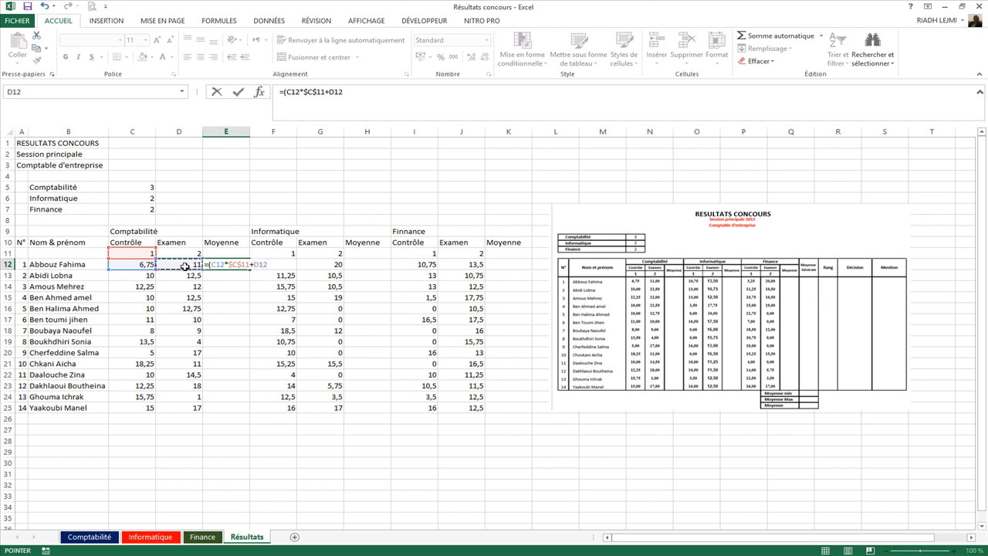
{"action": "type", "text": "*"}
{"action": "left_click", "coordinate": [184, 253]}
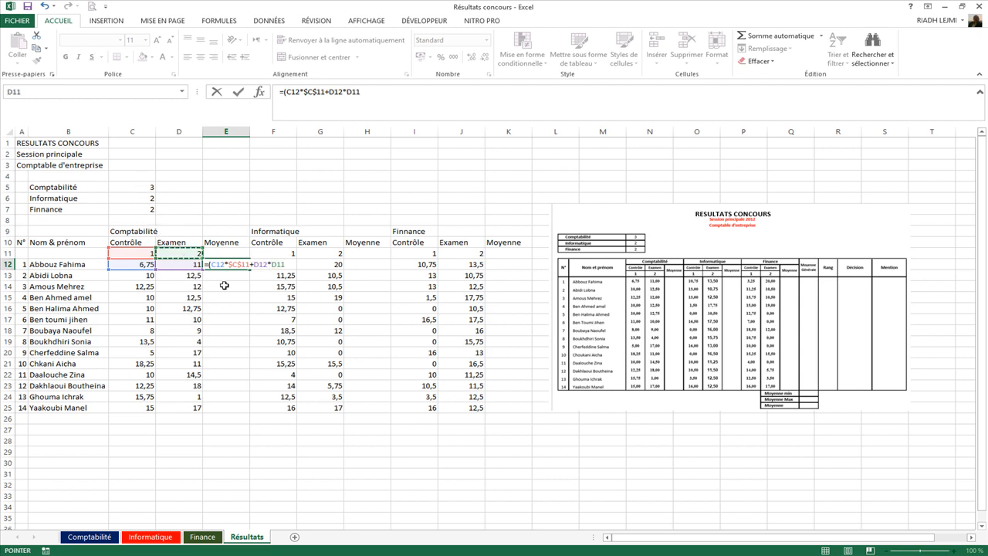
{"action": "key", "text": "F4"}
{"action": "type", "text": ")/"}
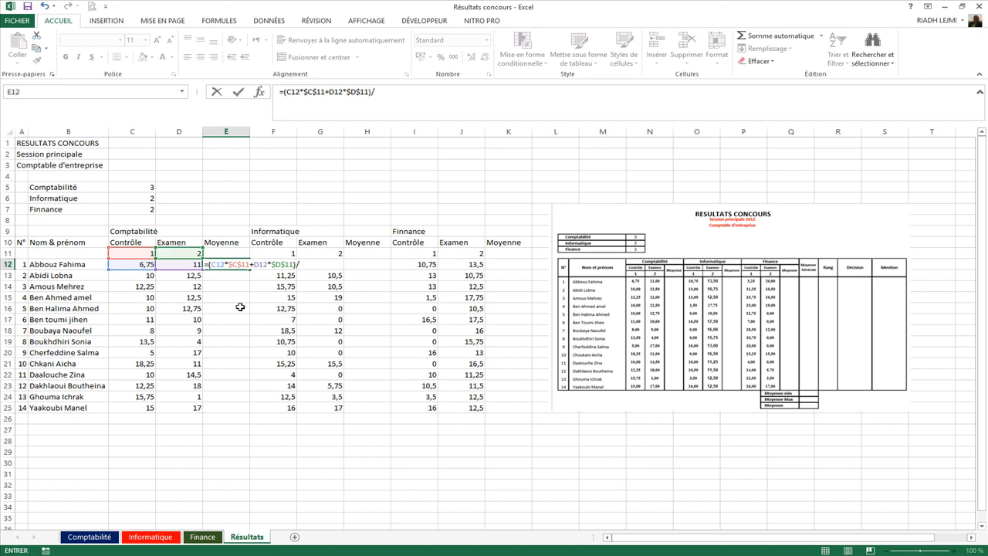
Add the divisor to the Comptabilité Moyenne formula in E12, summing the two coefficients: (C11+D11
{"action": "type", "text": "("}
{"action": "left_click", "coordinate": [142, 253]}
{"action": "type", "text": "+"}
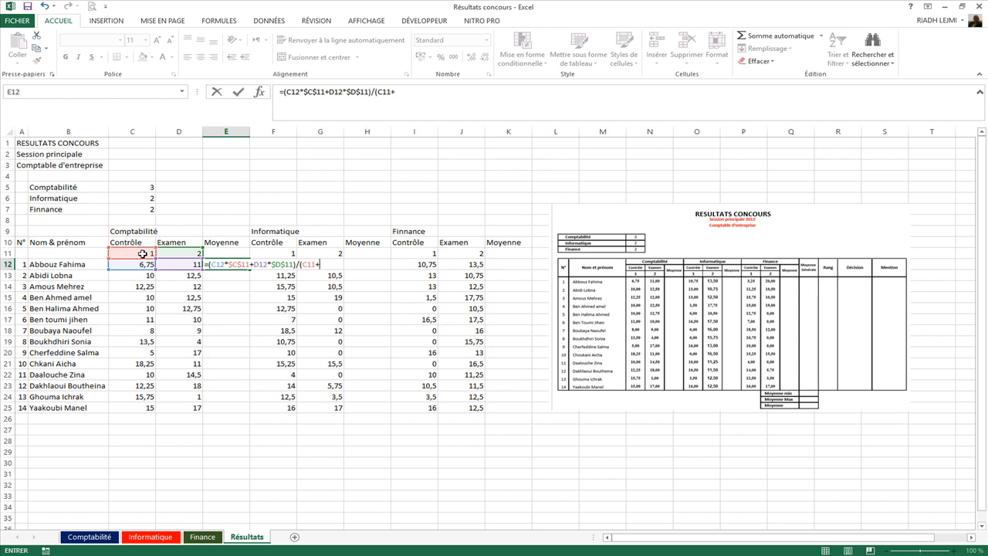
{"action": "left_click", "coordinate": [184, 253]}
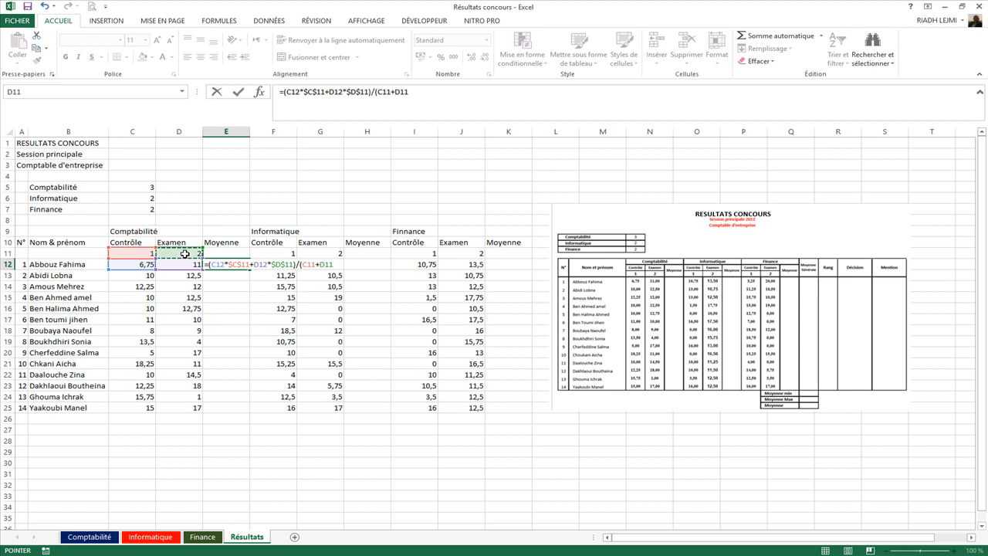
Make the divisor in E12 absolute as ($C$11+$D$11), validate the formula and fill it down to E25
{"action": "left_click", "coordinate": [309, 264]}
{"action": "key", "text": "F4"}
{"action": "left_click", "coordinate": [332, 264]}
{"action": "key", "text": "F4"}
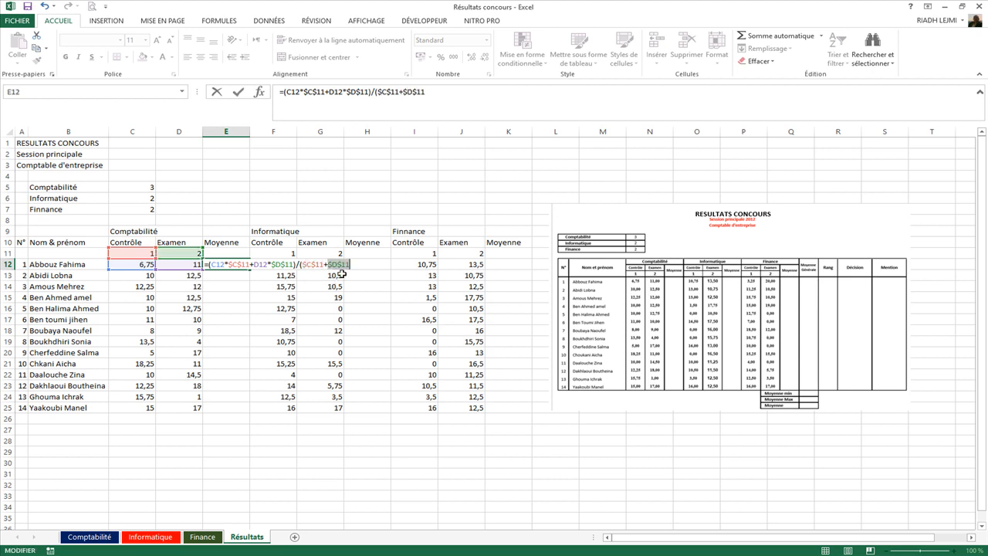
{"action": "left_click", "coordinate": [356, 264]}
{"action": "type", "text": ")"}
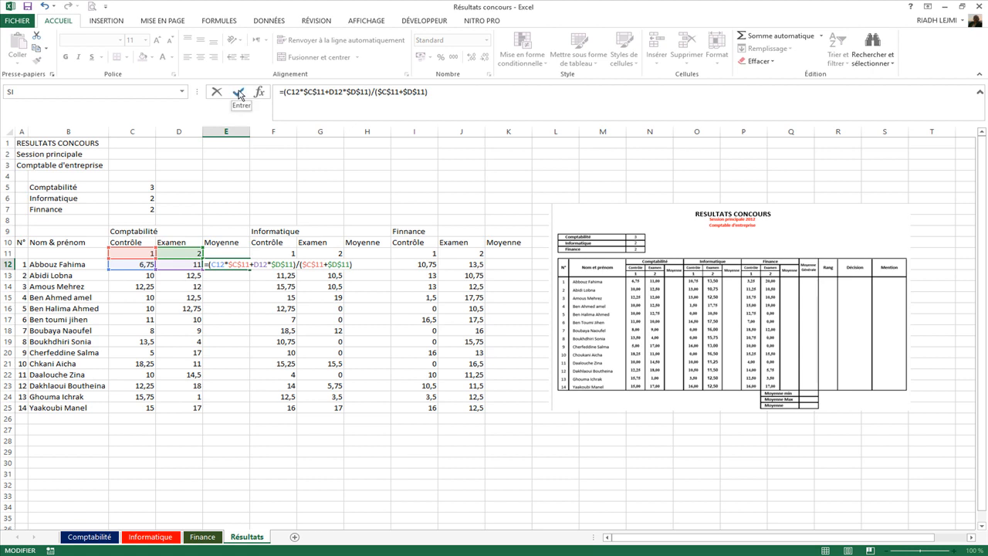
{"action": "left_click", "coordinate": [239, 93]}
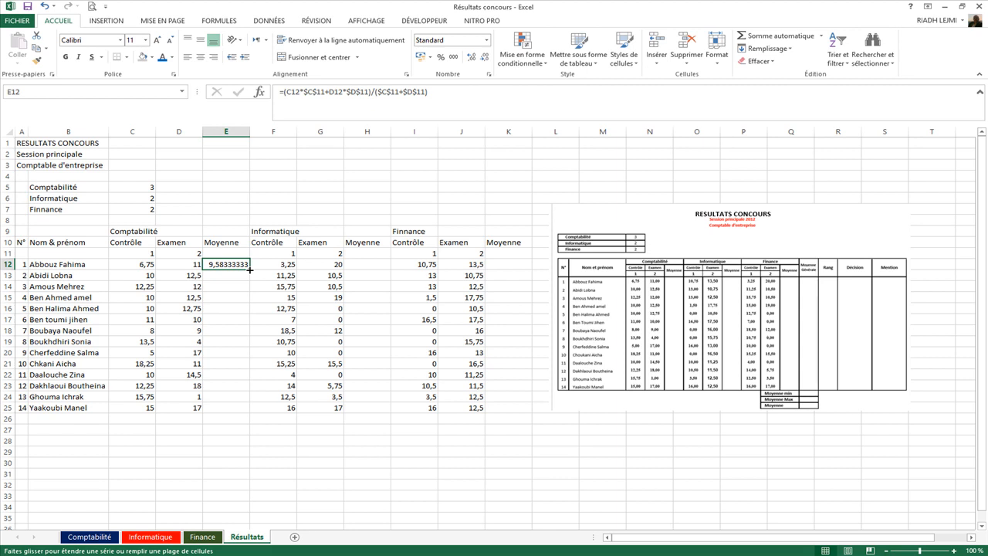
{"action": "left_click_drag", "start_coordinate": [249, 272], "coordinate": [247, 411]}
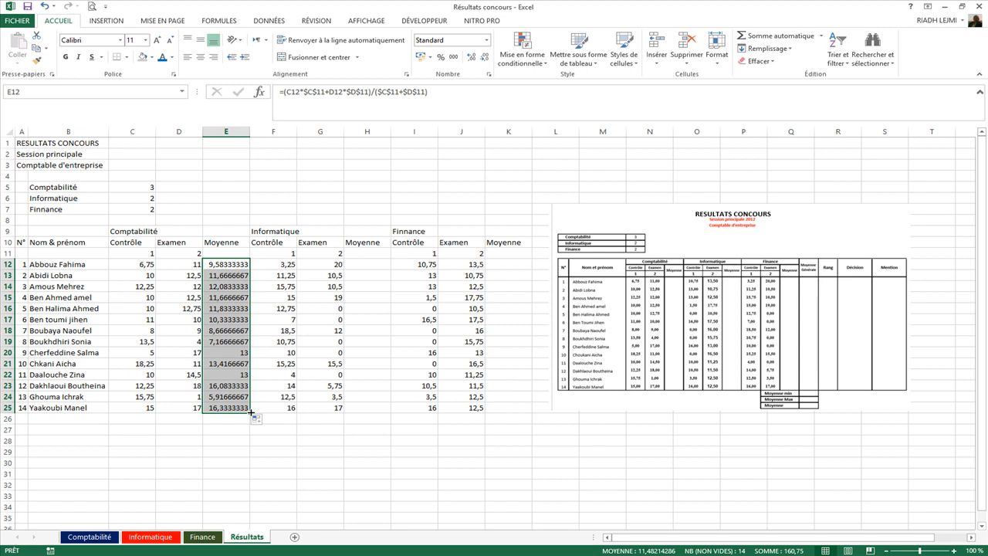
Copy the Comptabilité Moyenne in E12 and paste only its formula into the Informatique Moyenne cell H12
{"action": "right_click", "coordinate": [229, 265]}
{"action": "right_click", "coordinate": [220, 267]}
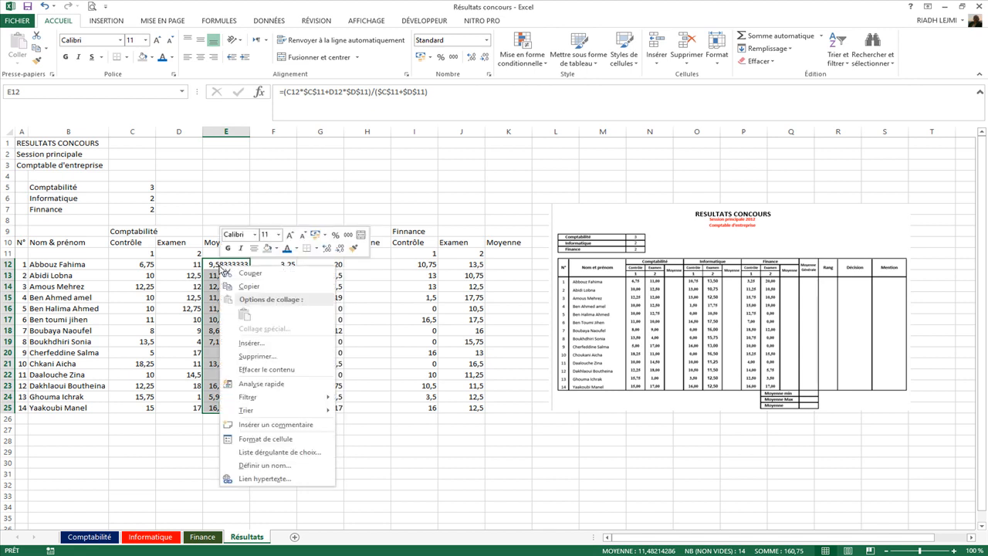
{"action": "key", "text": "Escape"}
{"action": "left_click", "coordinate": [230, 264]}
{"action": "right_click", "coordinate": [230, 263]}
{"action": "left_click", "coordinate": [266, 286]}
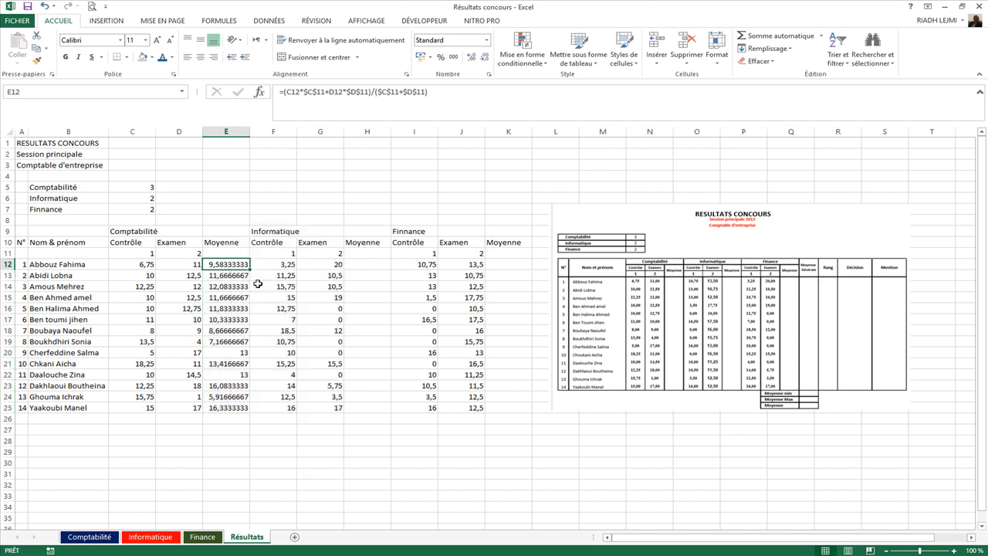
{"action": "left_click", "coordinate": [371, 265]}
{"action": "right_click", "coordinate": [371, 266]}
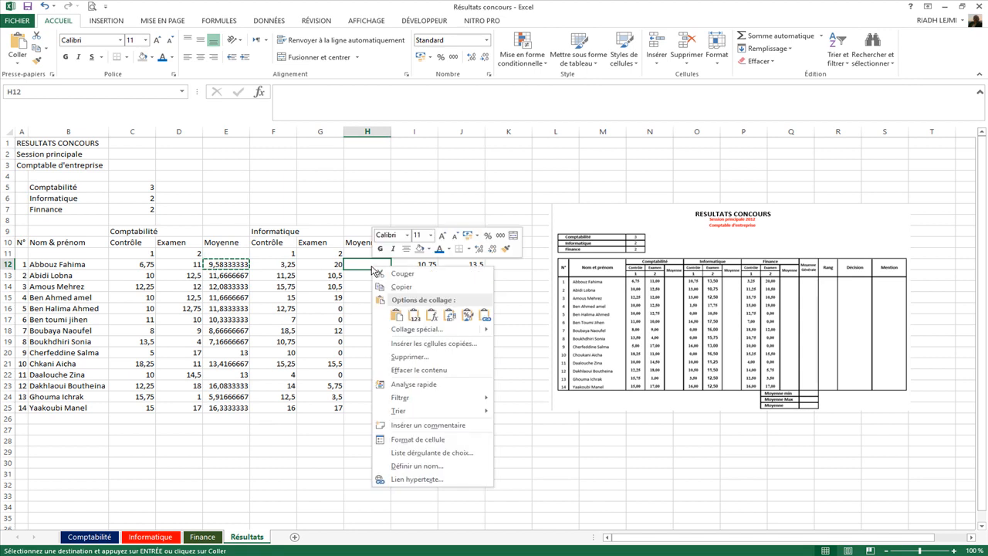
{"action": "left_click", "coordinate": [433, 318]}
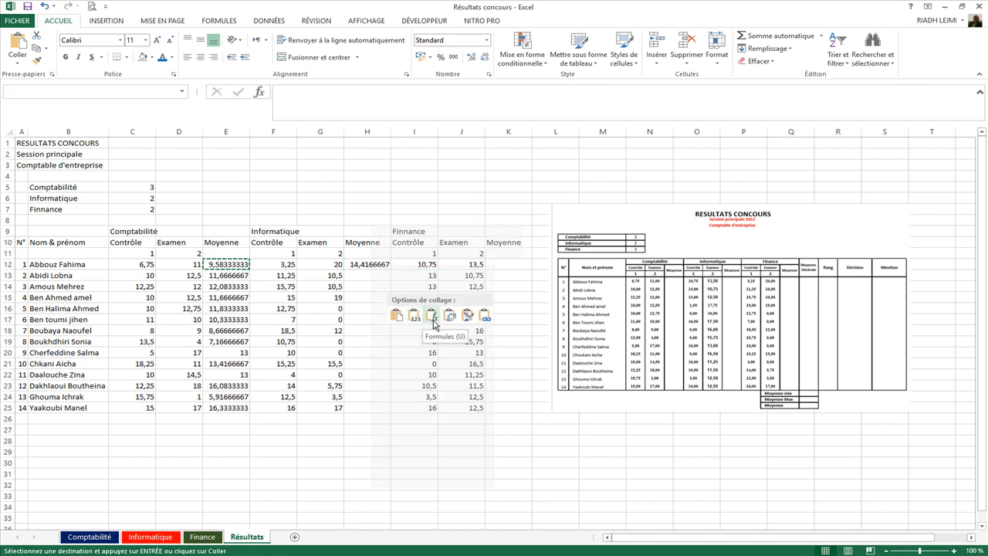
Redirect the coefficient references in H12 to $F$11 and $G$11, validate the formula and fill it down to H25
{"action": "double_click", "coordinate": [374, 265]}
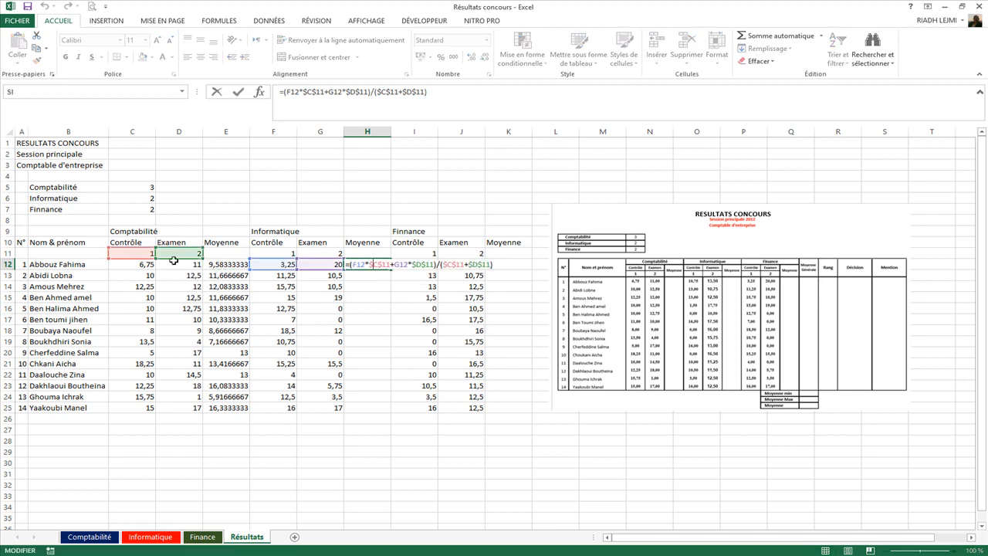
{"action": "left_click_drag", "start_coordinate": [188, 260], "coordinate": [318, 257]}
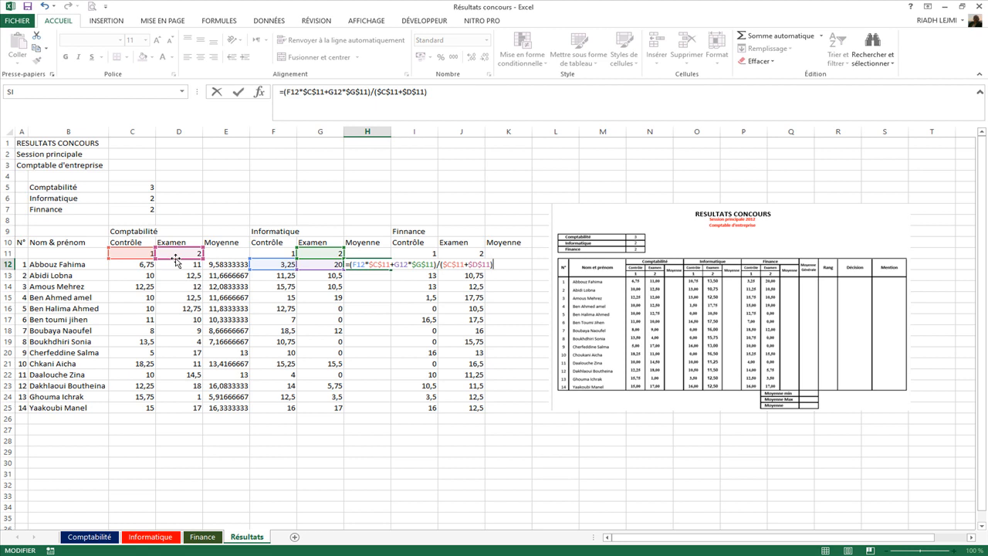
{"action": "left_click_drag", "start_coordinate": [212, 260], "coordinate": [316, 260]}
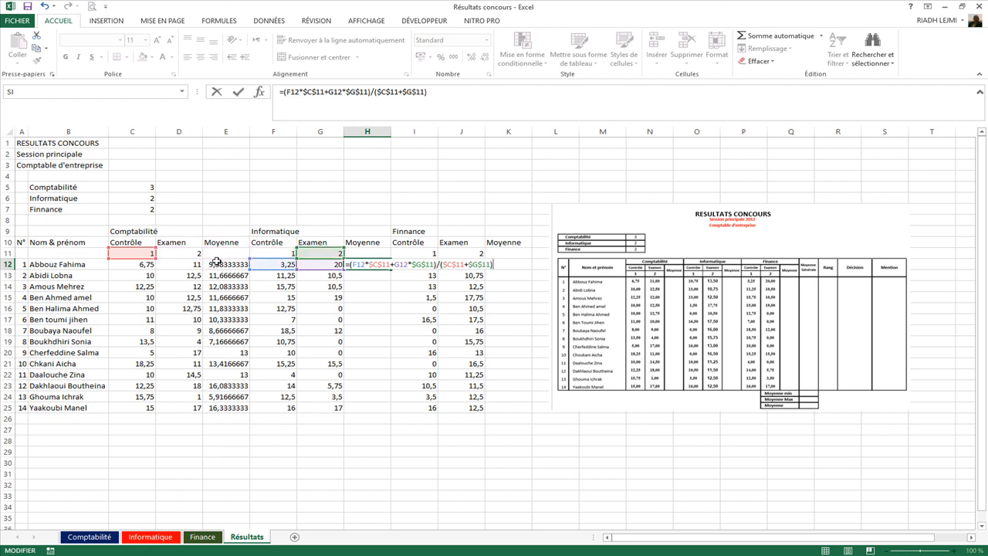
{"action": "left_click_drag", "start_coordinate": [143, 257], "coordinate": [282, 260]}
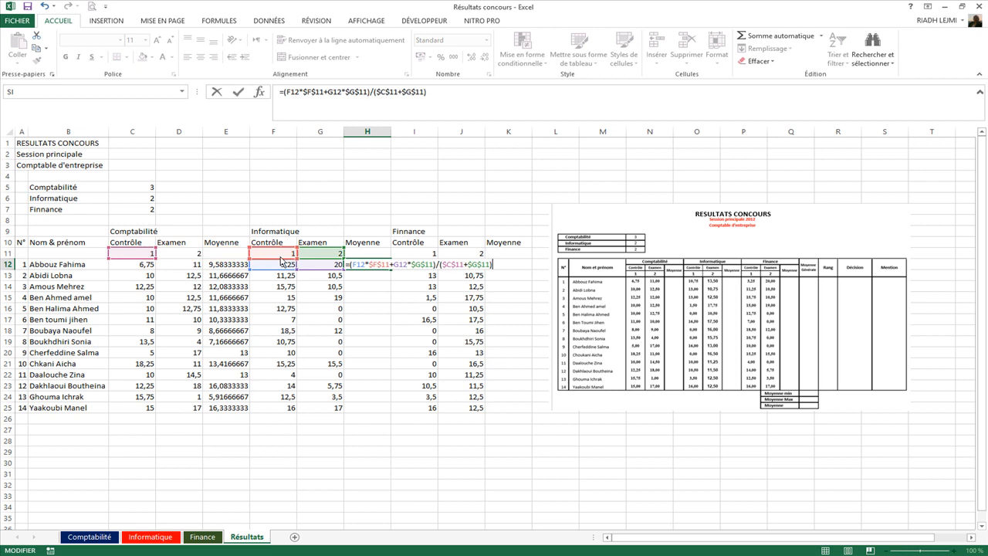
{"action": "left_click_drag", "start_coordinate": [131, 263], "coordinate": [274, 260]}
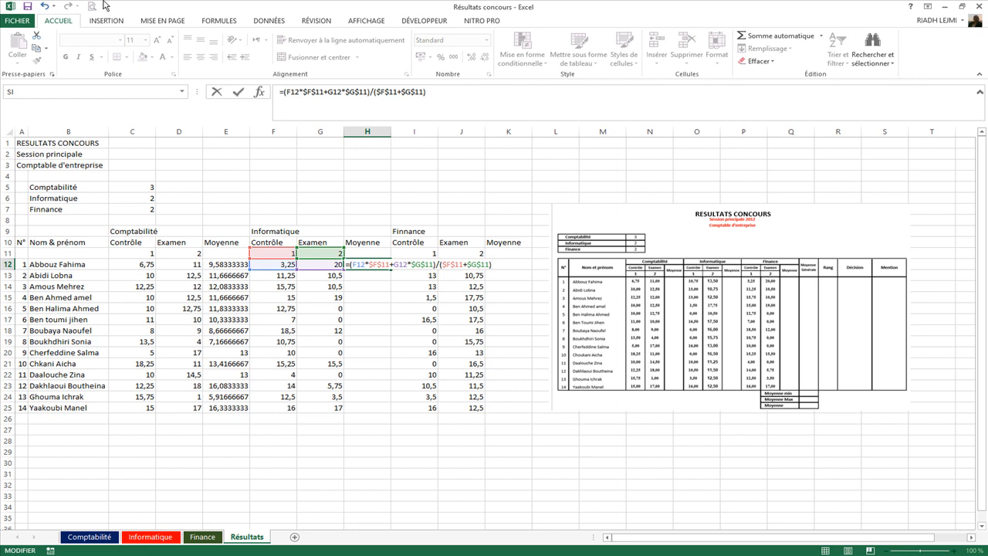
{"action": "left_click", "coordinate": [241, 91]}
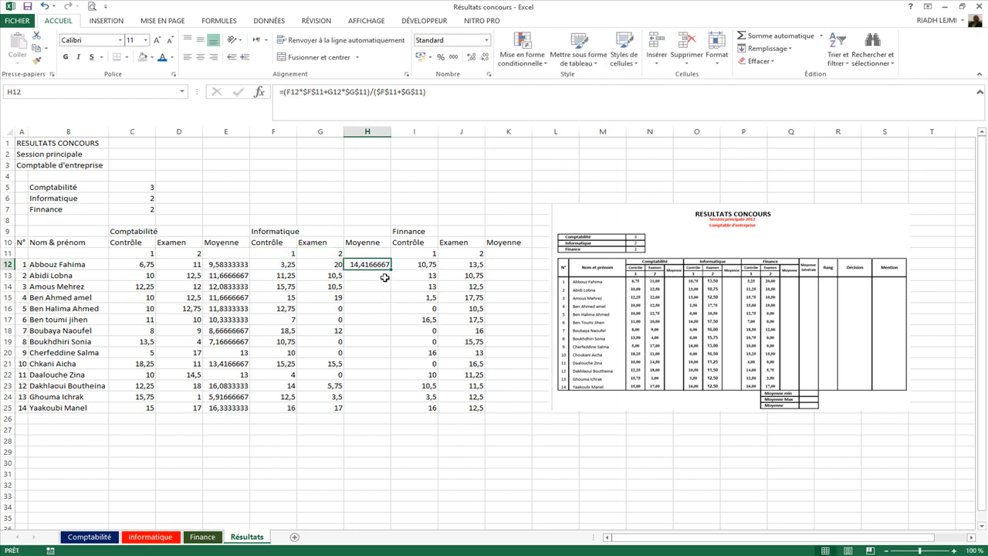
{"action": "left_click_drag", "start_coordinate": [392, 268], "coordinate": [387, 407]}
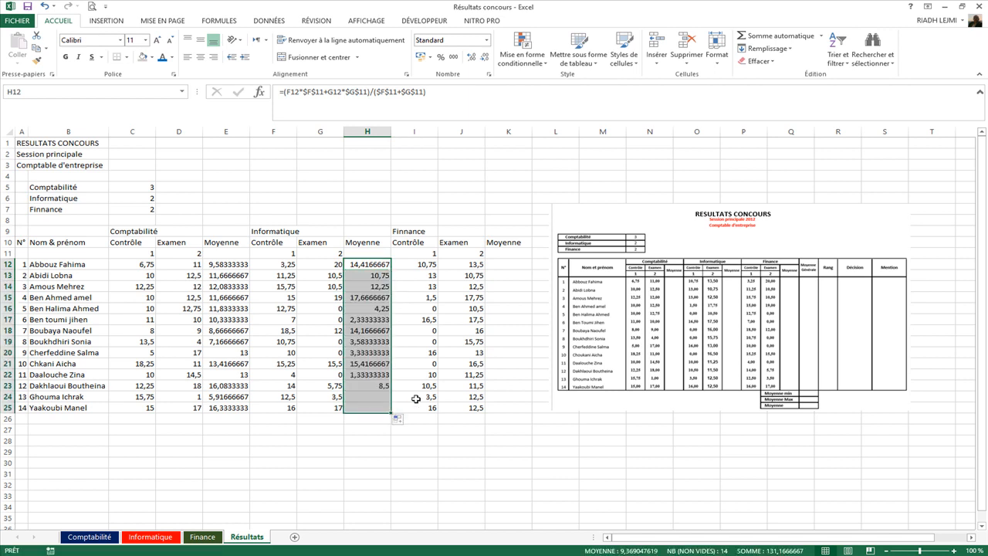
Copy the Informatique Moyenne in H12 and paste only its formula into the Finance Moyenne cell K12
{"action": "left_click", "coordinate": [362, 262]}
{"action": "right_click", "coordinate": [362, 263]}
{"action": "left_click", "coordinate": [379, 282]}
{"action": "left_click", "coordinate": [505, 265]}
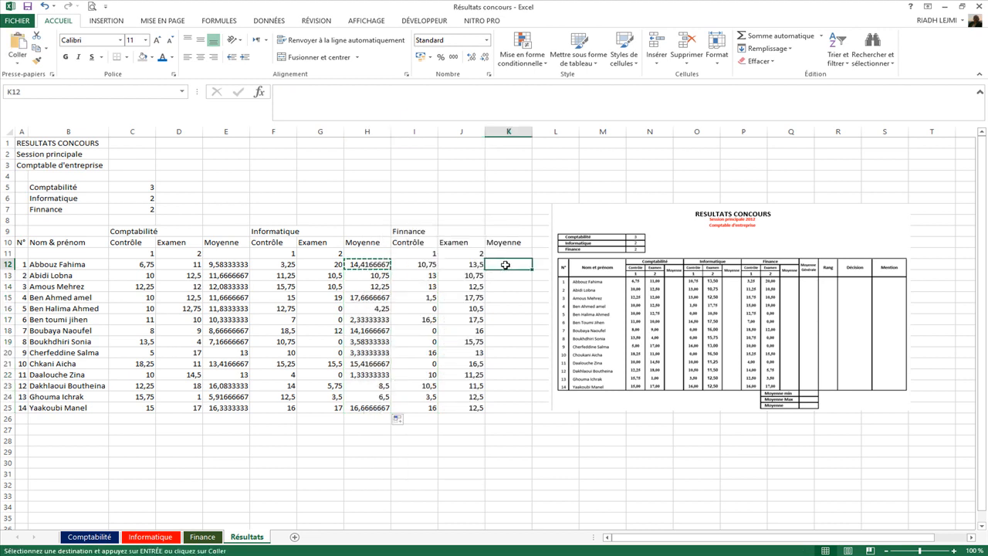
{"action": "right_click", "coordinate": [512, 266]}
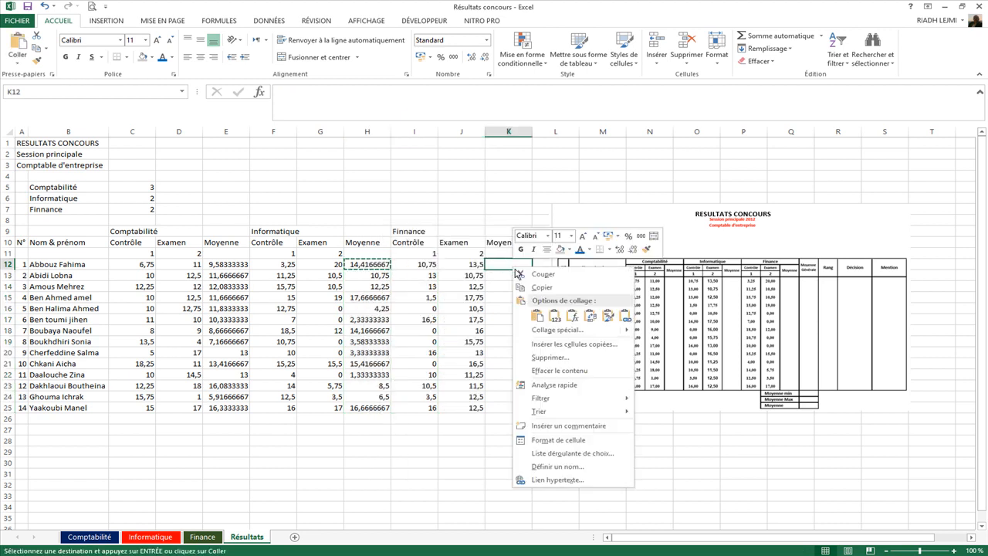
{"action": "left_click", "coordinate": [572, 316]}
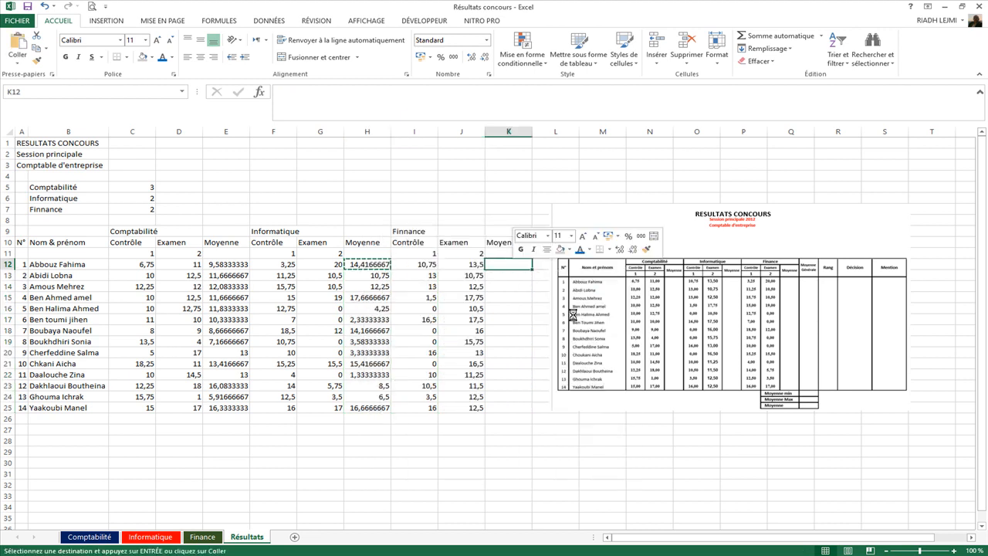
Redirect the coefficient references in K12 to $I$11 and $J$11, validate the formula and fill it down to K25
{"action": "double_click", "coordinate": [503, 268]}
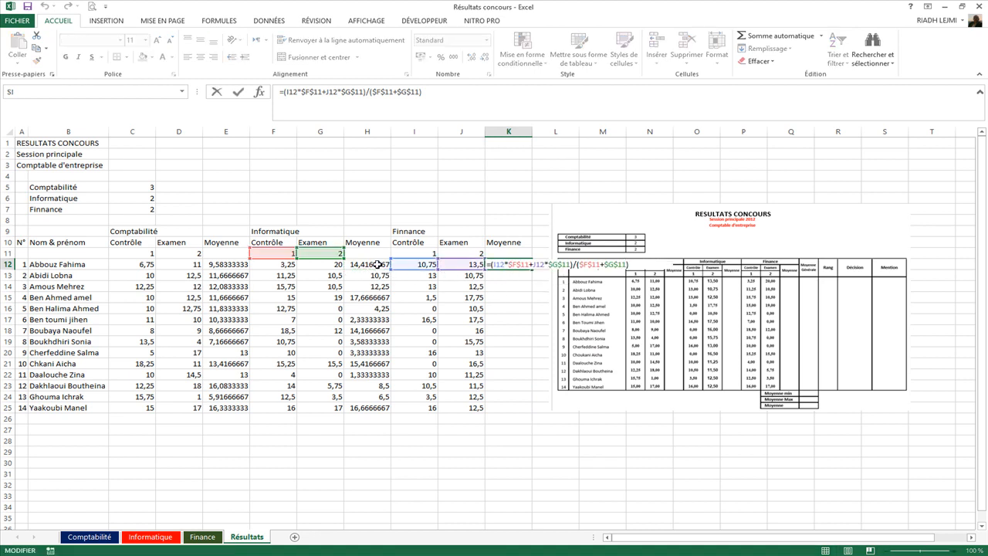
{"action": "left_click_drag", "start_coordinate": [318, 263], "coordinate": [460, 263]}
{"action": "left_click_drag", "start_coordinate": [330, 261], "coordinate": [460, 259]}
{"action": "left_click_drag", "start_coordinate": [282, 260], "coordinate": [422, 260]}
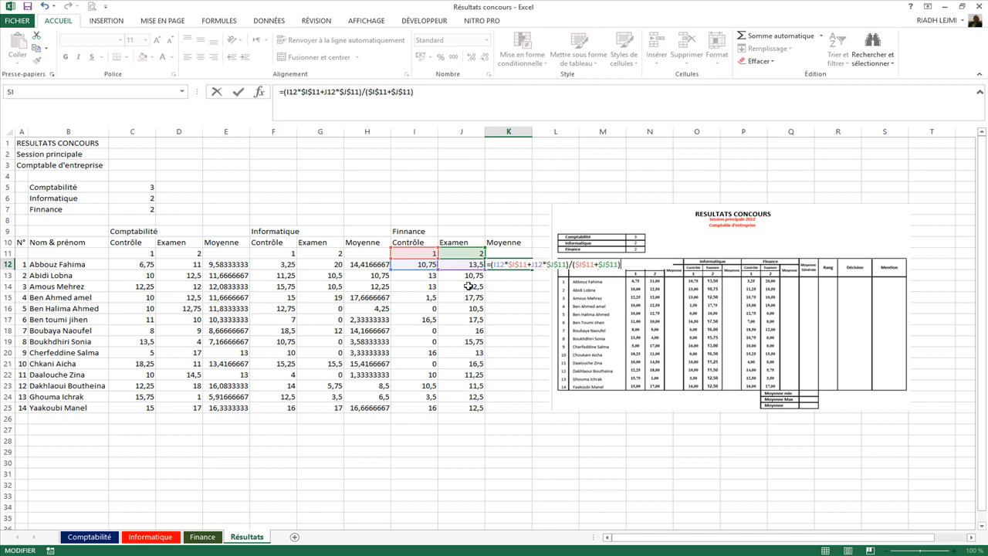
{"action": "key", "text": "Return"}
{"action": "left_click", "coordinate": [515, 262]}
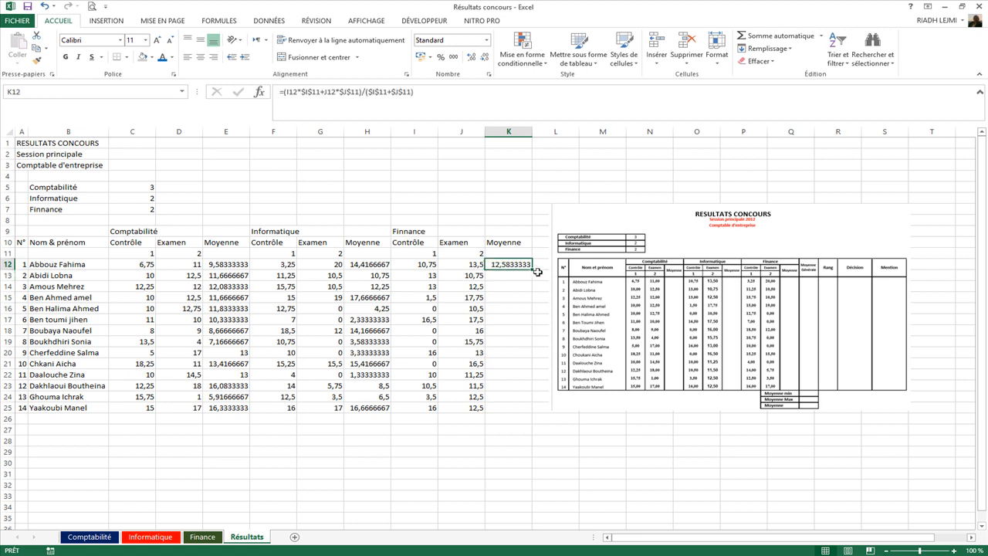
{"action": "left_click_drag", "start_coordinate": [533, 269], "coordinate": [517, 414]}
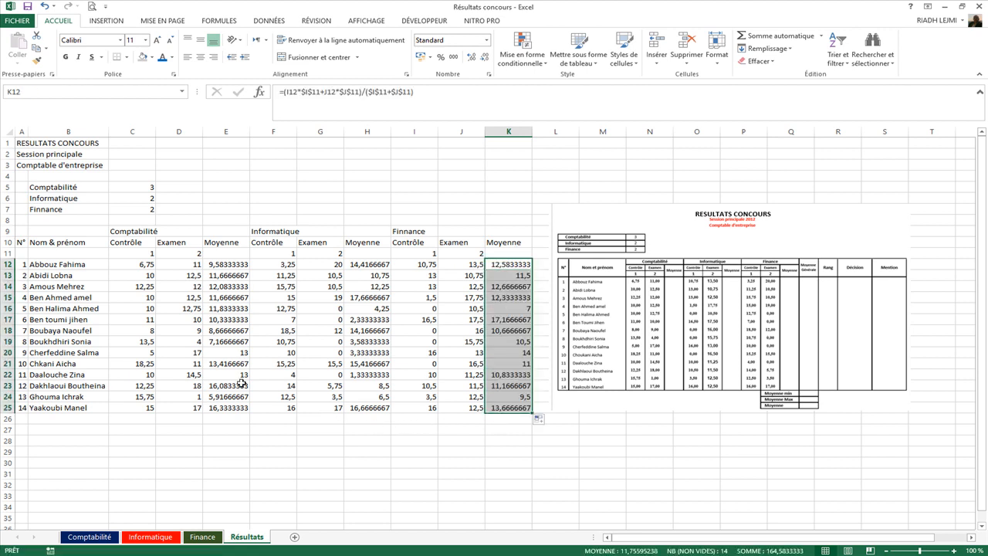
{"action": "left_click", "coordinate": [859, 555]}
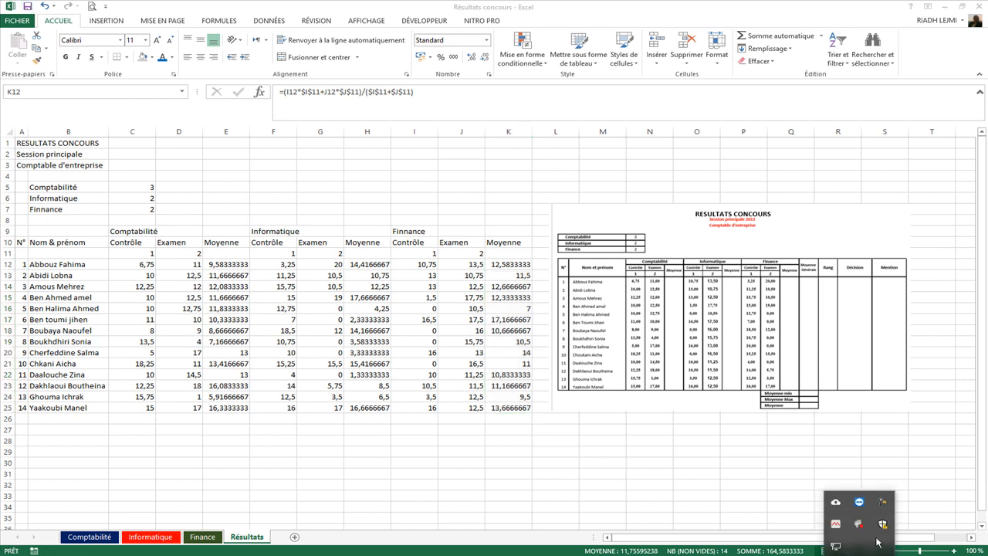